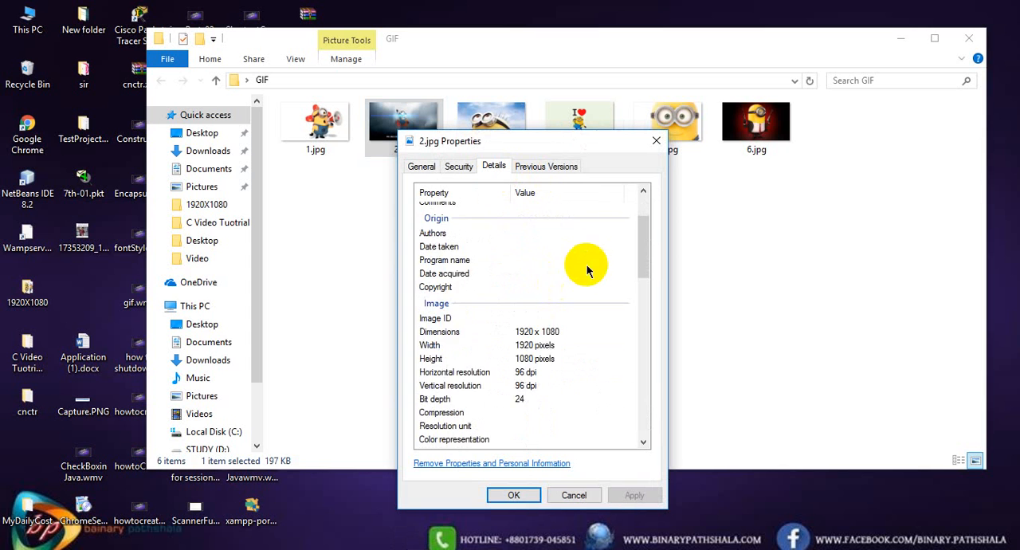
Close the 2.jpg properties, refresh the GIF folder and close its window to return to the desktop
{"action": "left_click", "coordinate": [656, 141]}
{"action": "right_click", "coordinate": [475, 243]}
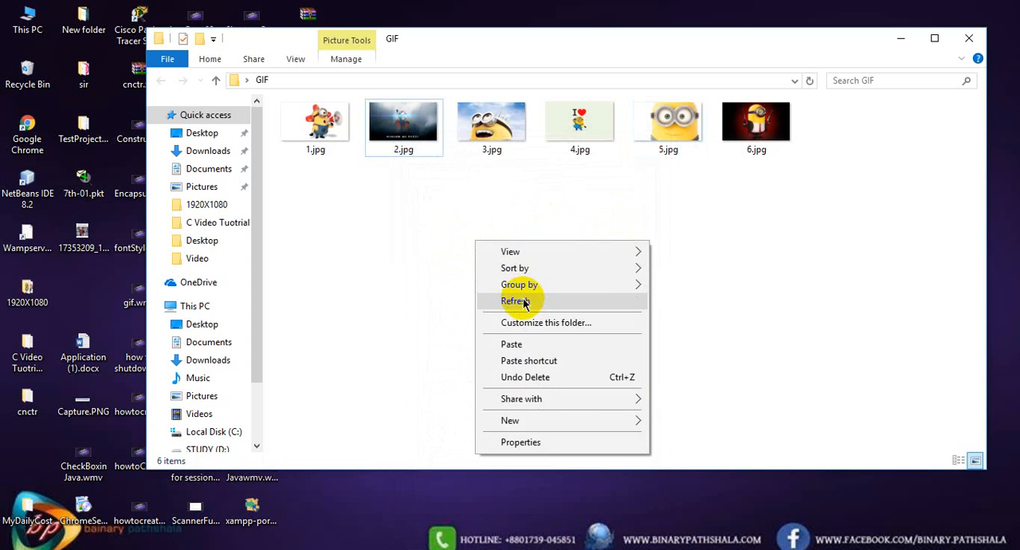
{"action": "left_click", "coordinate": [515, 299]}
{"action": "right_click", "coordinate": [426, 266]}
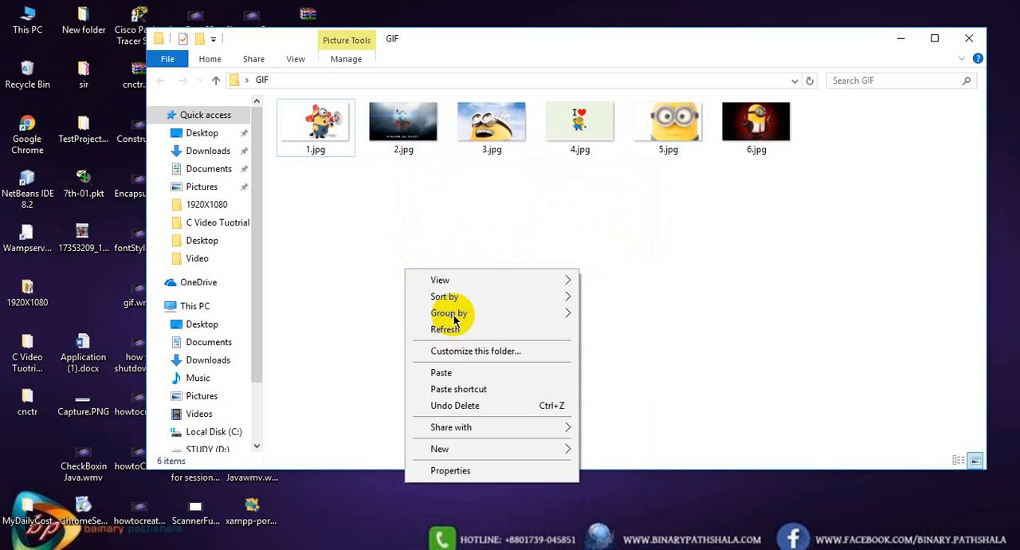
{"action": "left_click", "coordinate": [464, 326]}
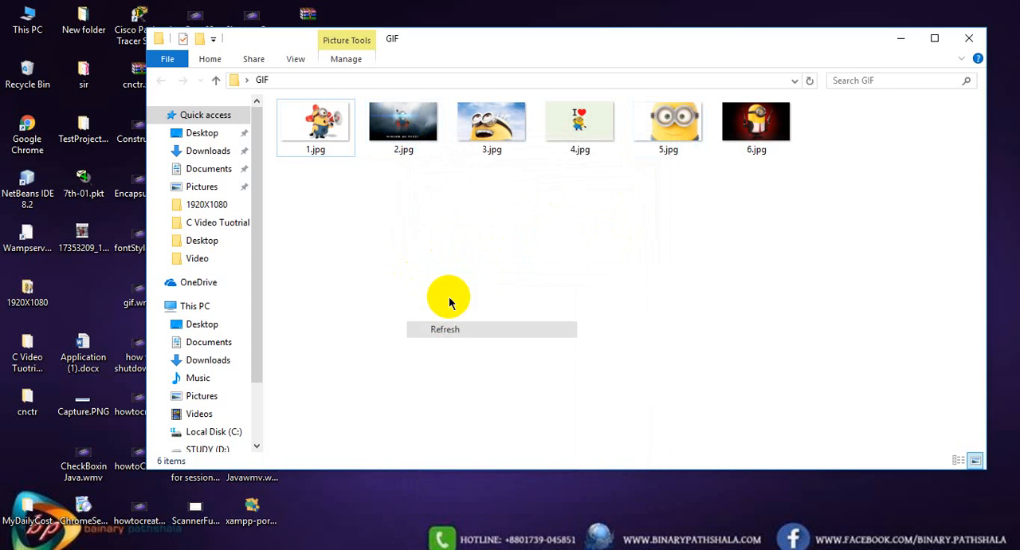
{"action": "left_click", "coordinate": [966, 40]}
{"action": "right_click", "coordinate": [577, 83]}
{"action": "left_click", "coordinate": [643, 131]}
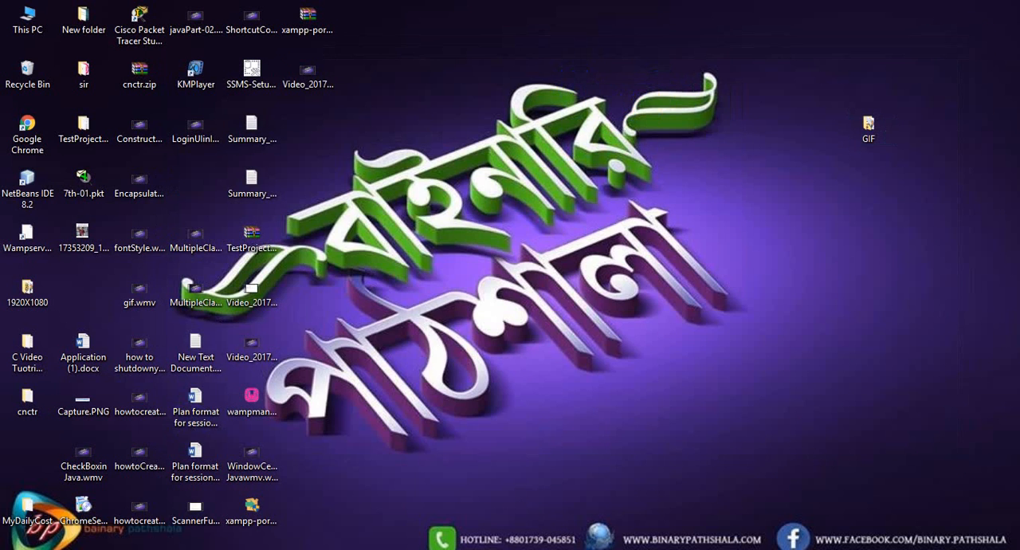
Search for "adobe" among the installed programs and launch Adobe Photoshop CS6
{"action": "key", "text": "super"}
{"action": "type", "text": "adobe"}
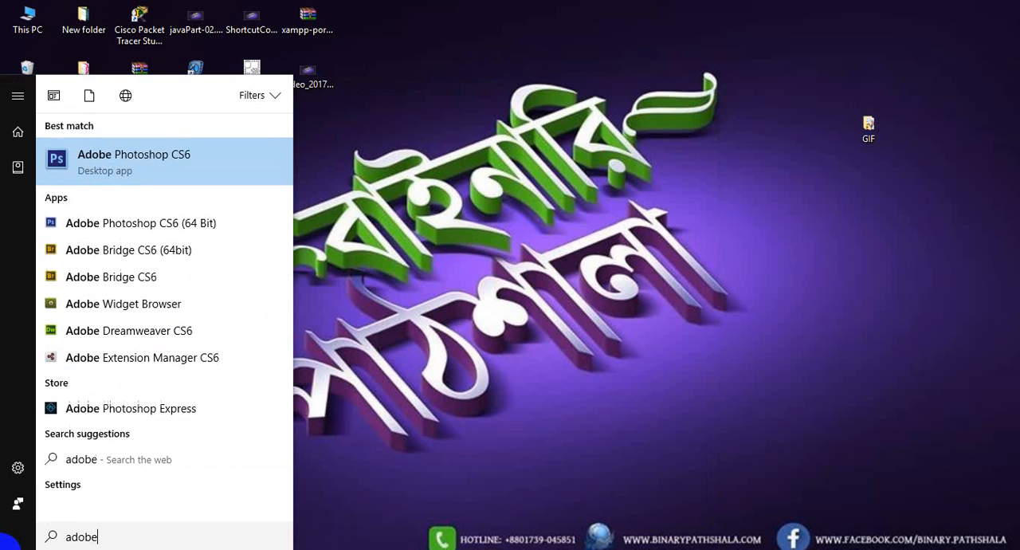
{"action": "key", "text": "Return"}
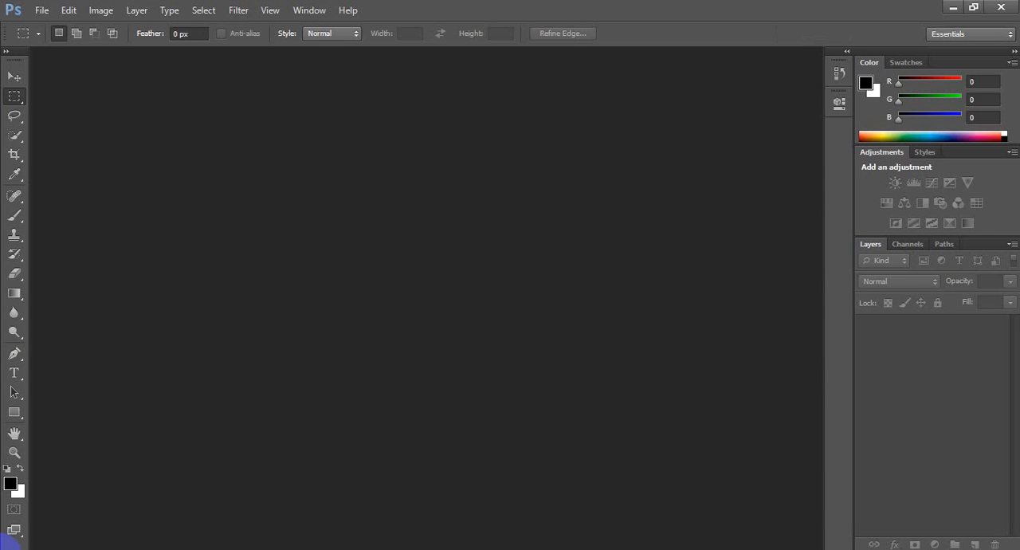
Open all six images, 1.jpg through 6.jpg, from the GIF folder
{"action": "left_click", "coordinate": [51, 10]}
{"action": "left_click", "coordinate": [51, 39]}
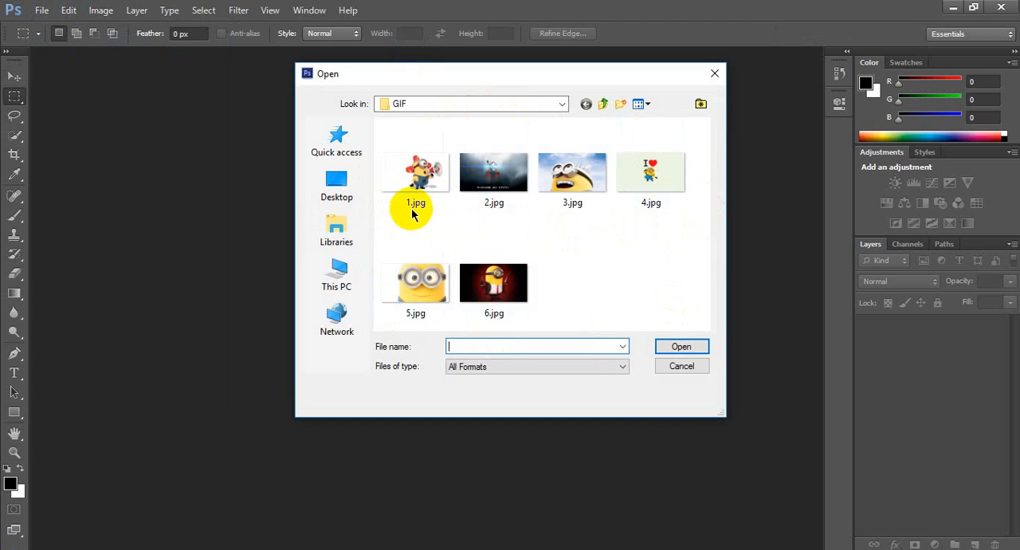
{"action": "left_click", "coordinate": [413, 177]}
{"action": "left_click", "coordinate": [573, 171], "text": "shift"}
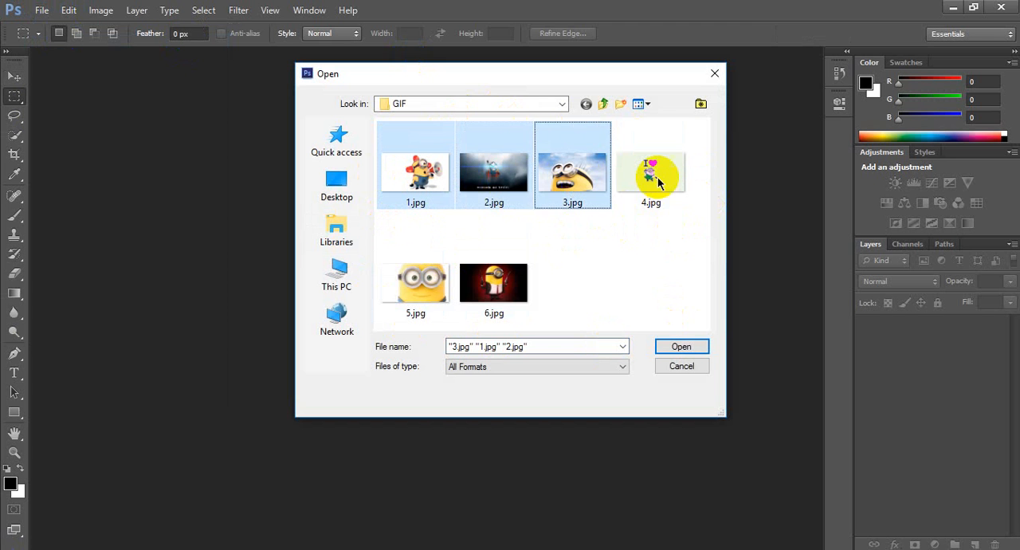
{"action": "left_click", "coordinate": [658, 182], "text": "shift"}
{"action": "left_click", "coordinate": [504, 283], "text": "shift"}
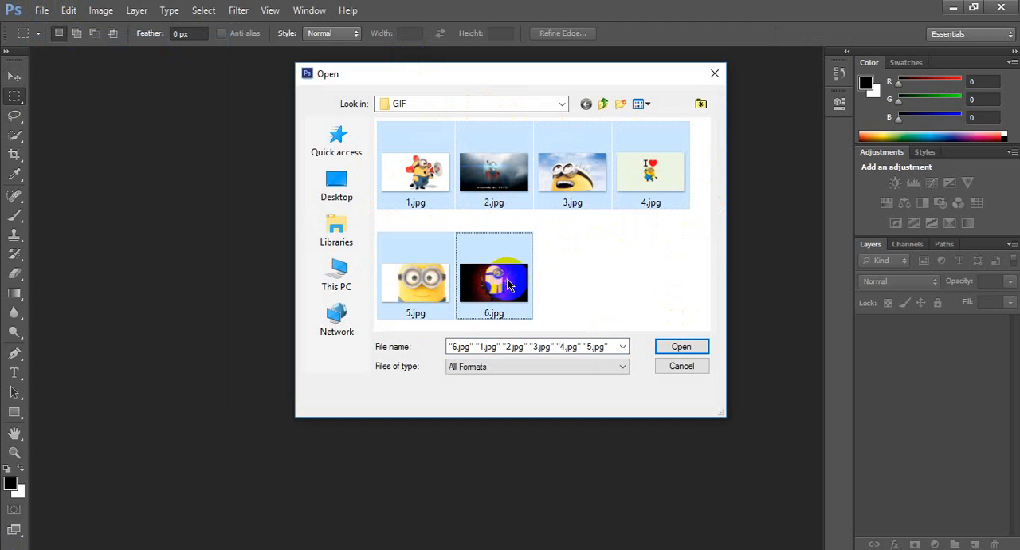
{"action": "left_click", "coordinate": [682, 347]}
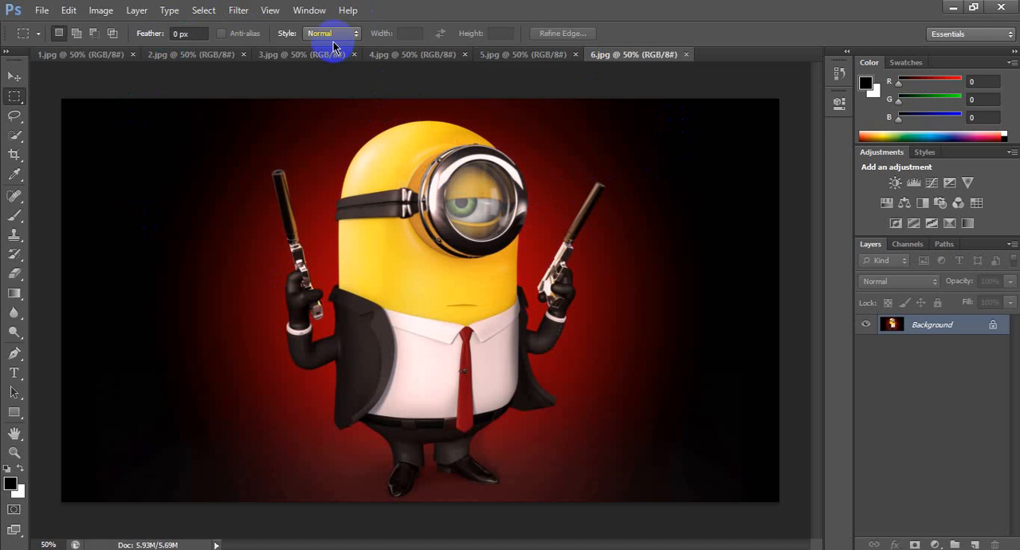
Show the Timeline and copy the animation frame of 2.jpg
{"action": "left_click", "coordinate": [317, 13]}
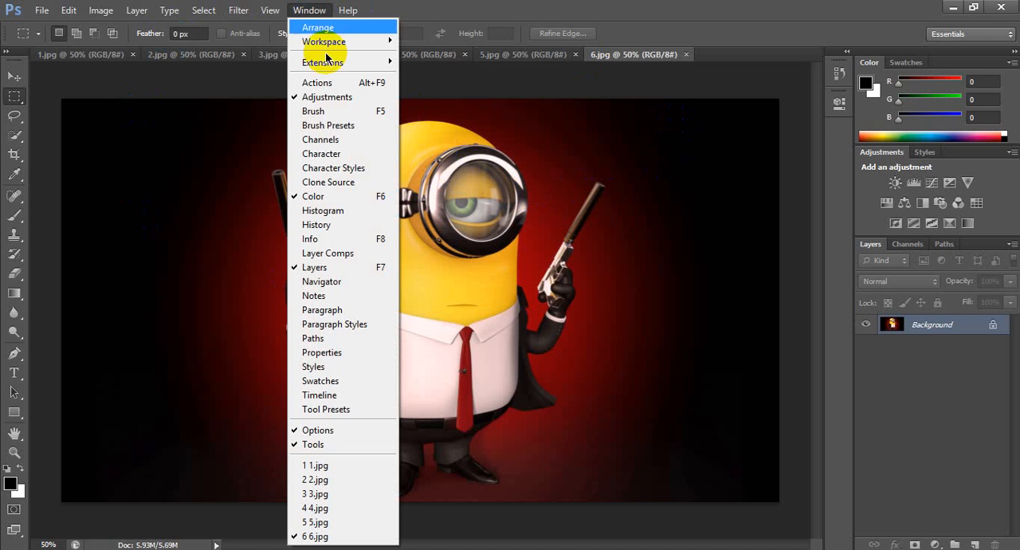
{"action": "left_click", "coordinate": [334, 396]}
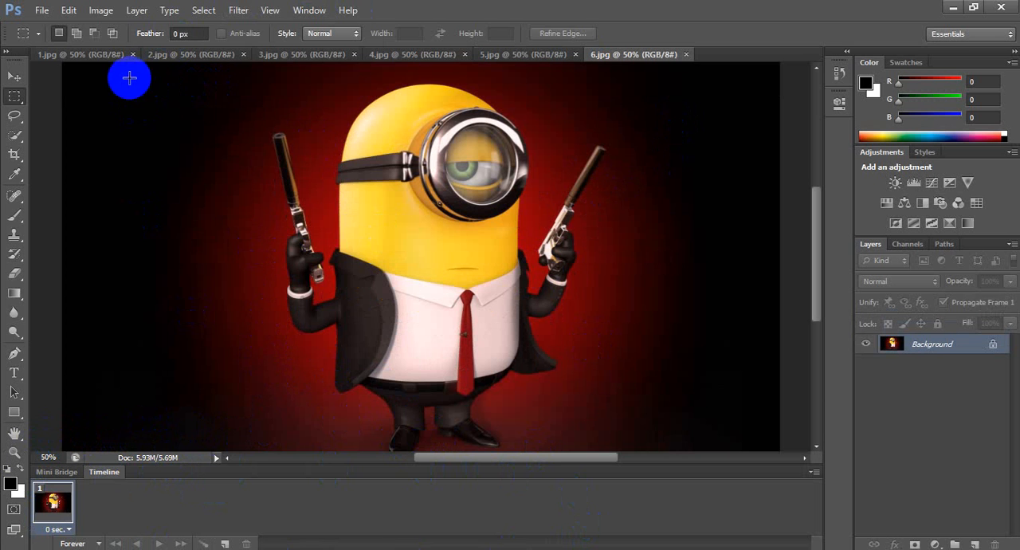
{"action": "left_click", "coordinate": [184, 58]}
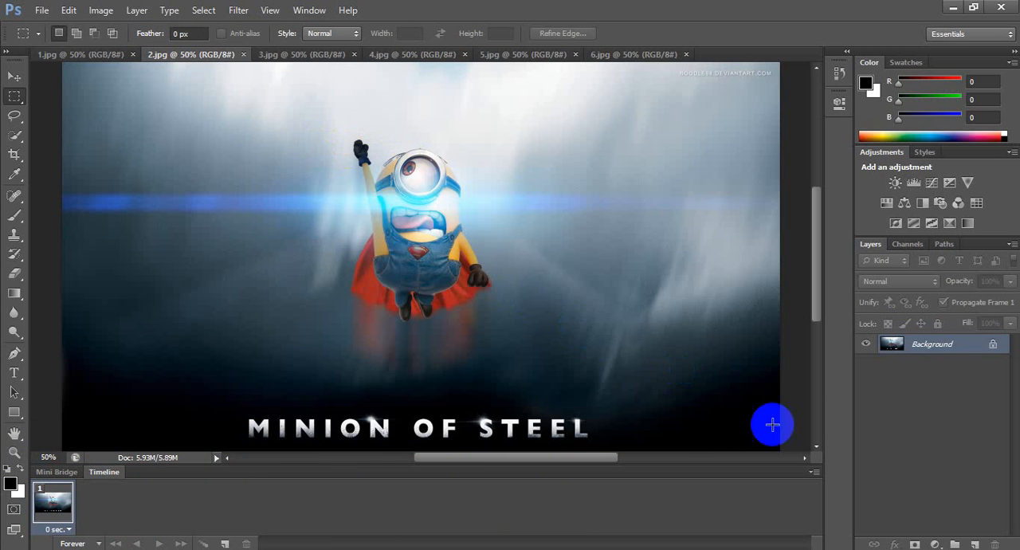
{"action": "left_click", "coordinate": [814, 473]}
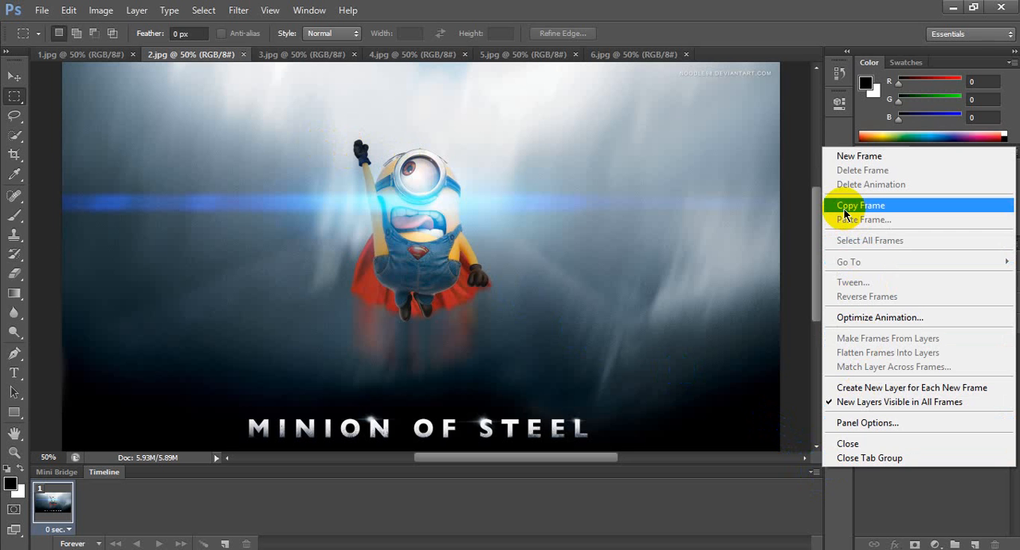
{"action": "left_click", "coordinate": [874, 209]}
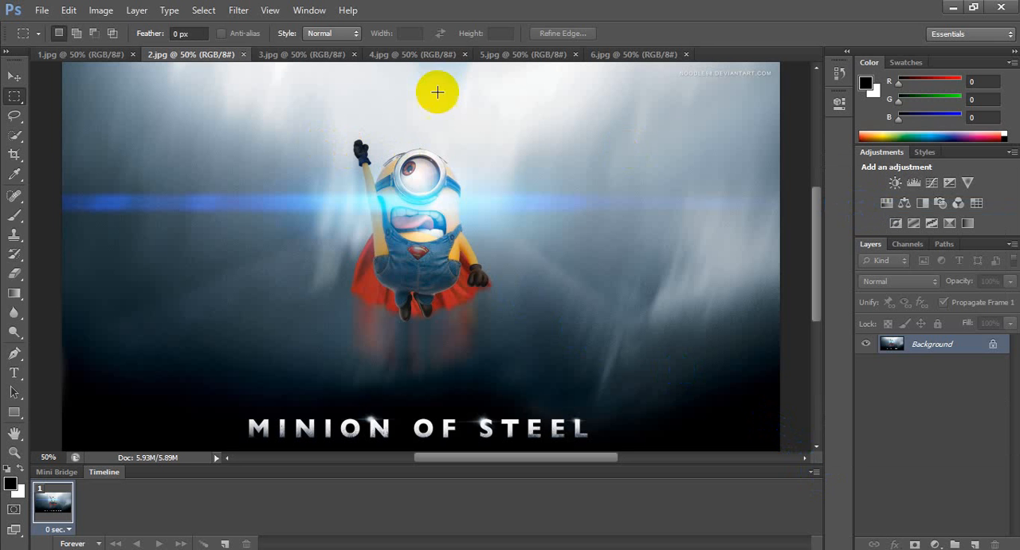
Paste the copied frame into the 1.jpg animation with the Paste After Selection method
{"action": "left_click", "coordinate": [108, 54]}
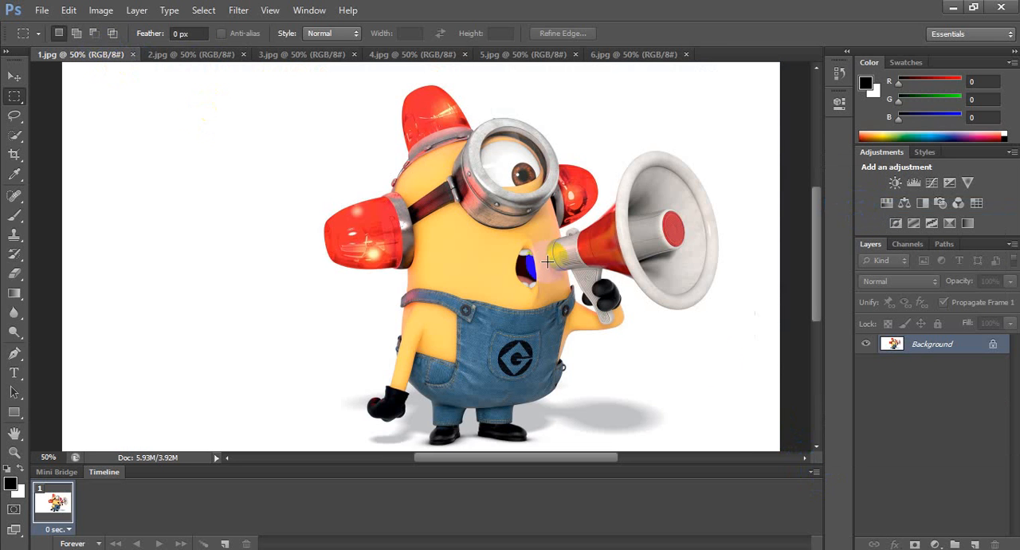
{"action": "left_click", "coordinate": [814, 473]}
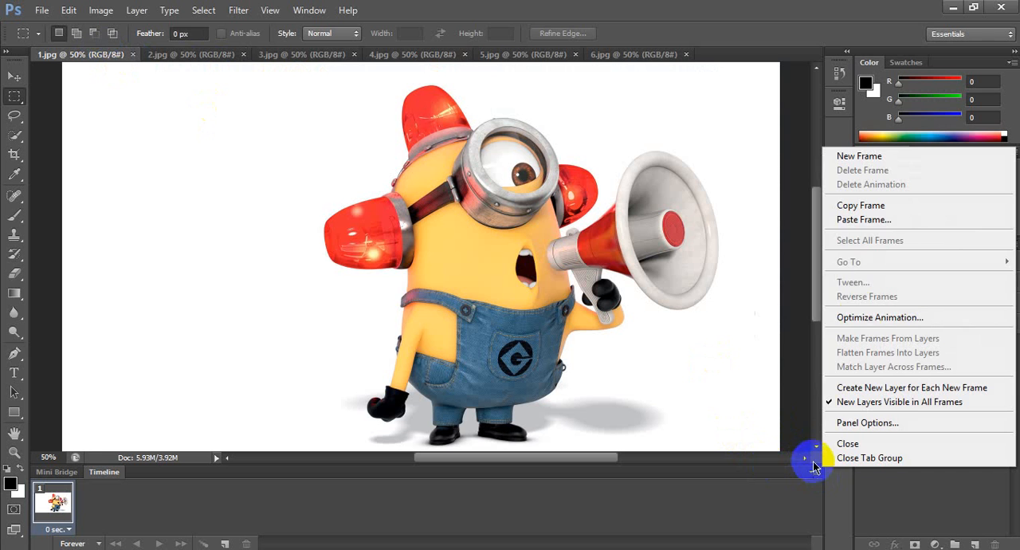
{"action": "left_click", "coordinate": [853, 220]}
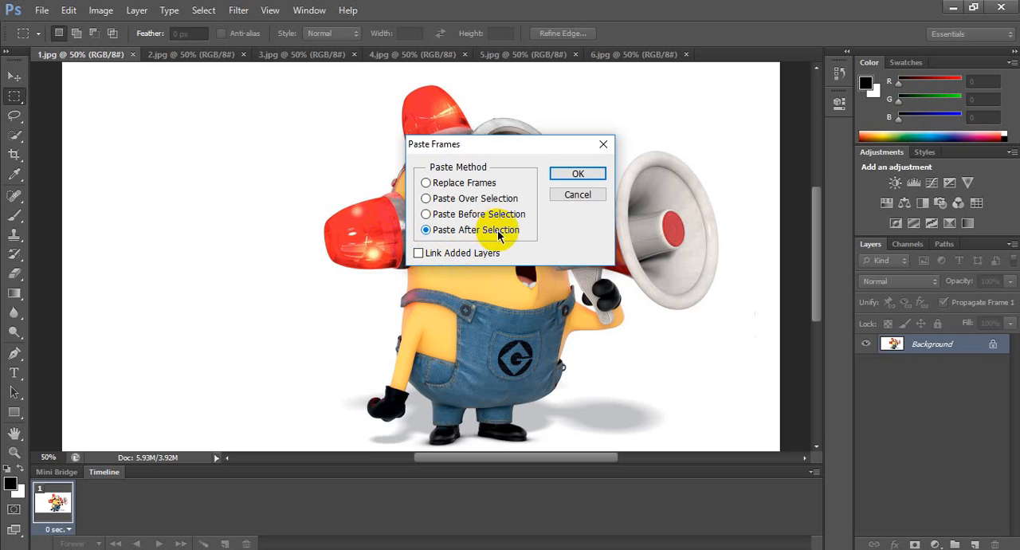
{"action": "left_click", "coordinate": [58, 476]}
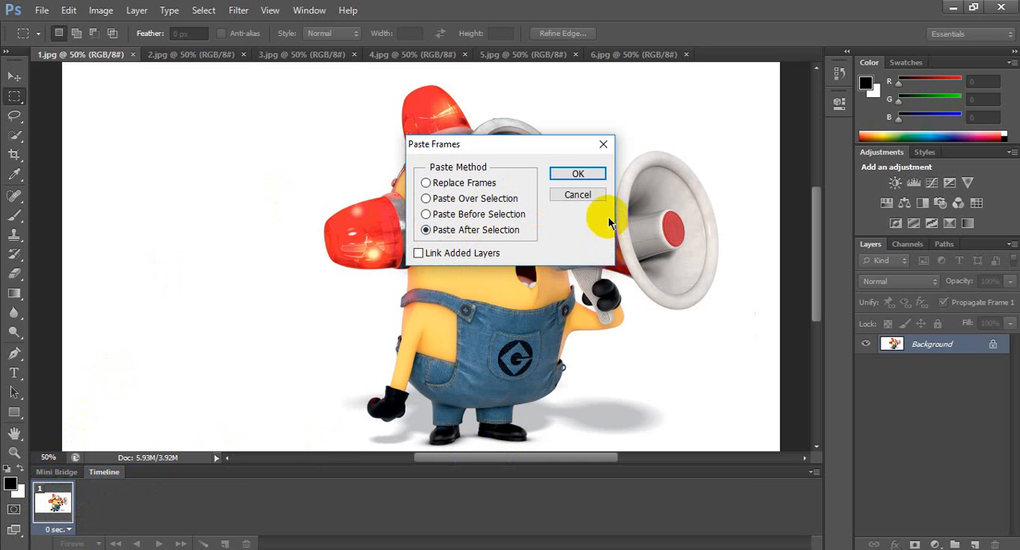
{"action": "left_click", "coordinate": [590, 178]}
Copy the frame of 3.jpg and paste it into the 1.jpg animation after the selected second frame
{"action": "left_click", "coordinate": [355, 54]}
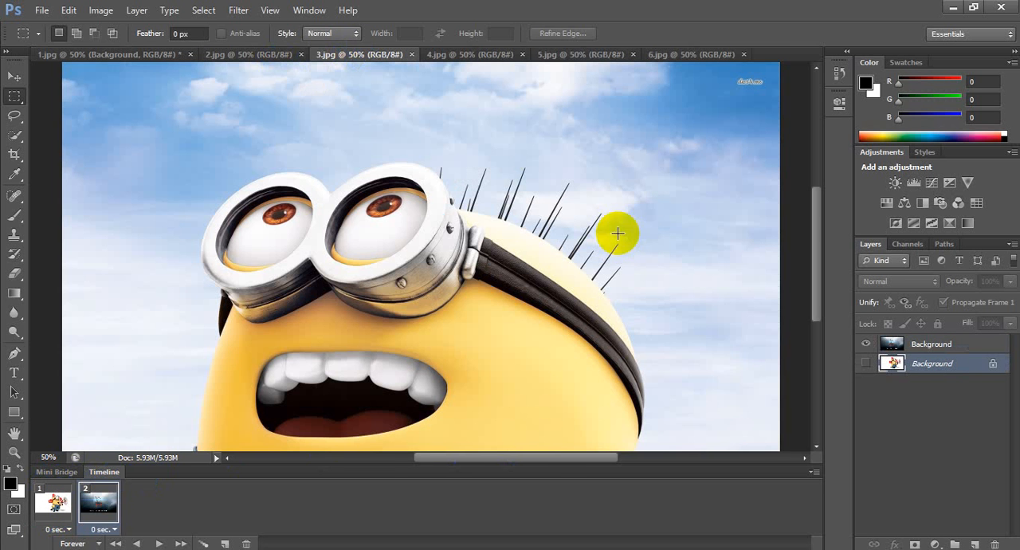
{"action": "left_click", "coordinate": [814, 472]}
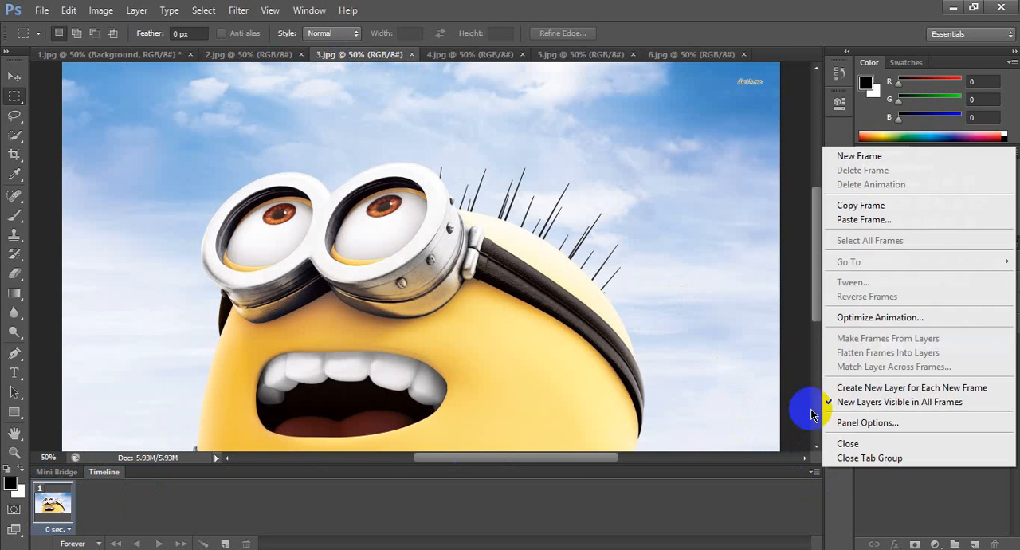
{"action": "left_click", "coordinate": [850, 206]}
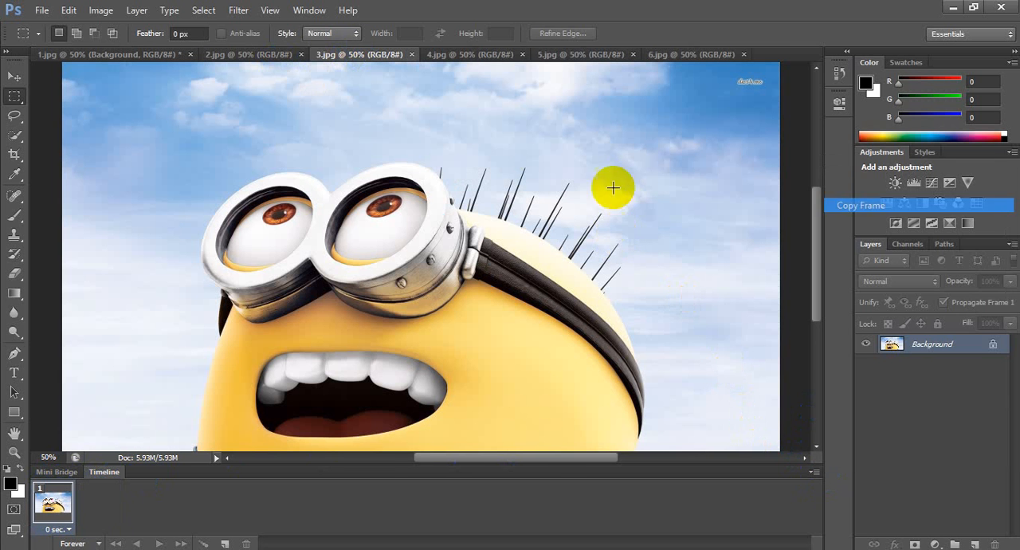
{"action": "left_click", "coordinate": [148, 54]}
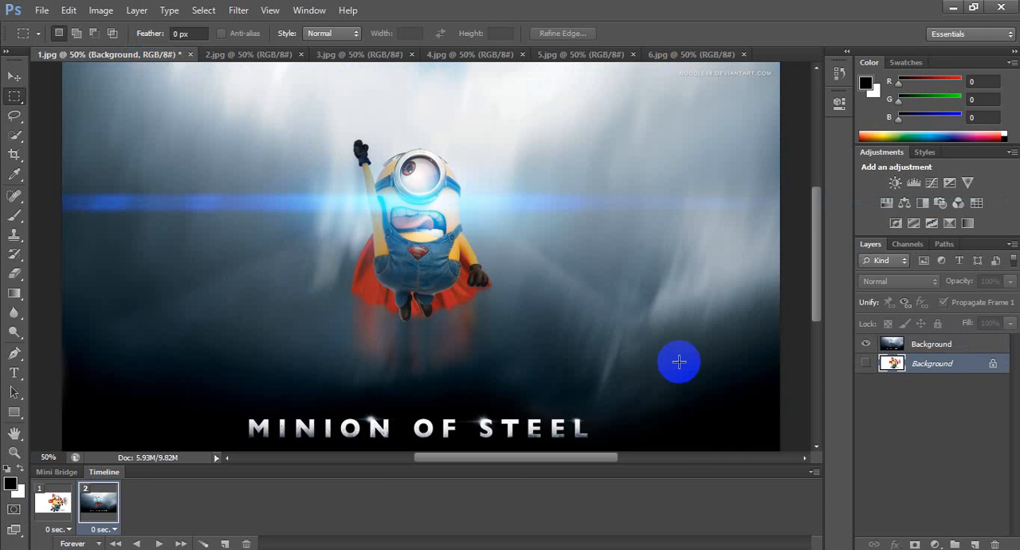
{"action": "left_click", "coordinate": [817, 473]}
{"action": "left_click", "coordinate": [864, 220]}
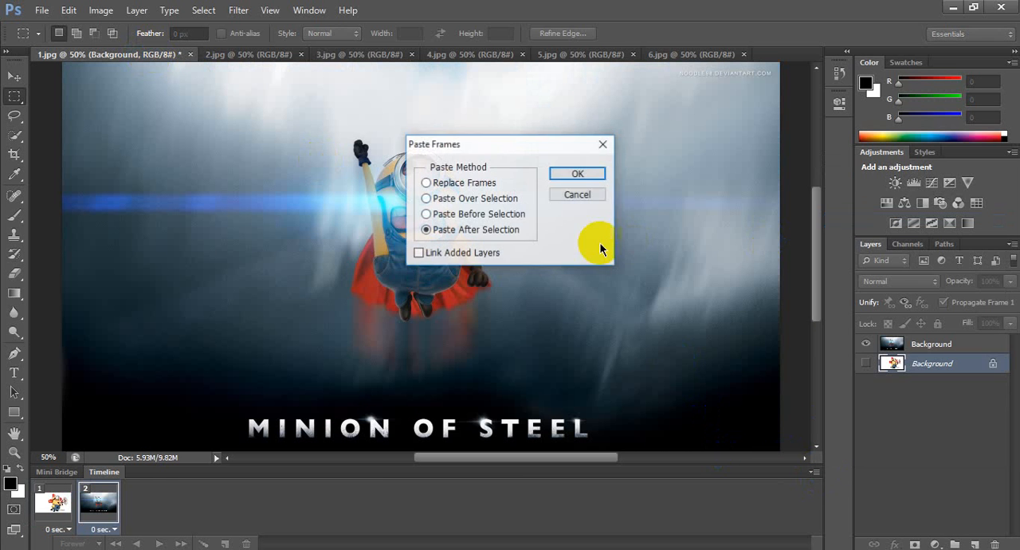
{"action": "left_click", "coordinate": [582, 171]}
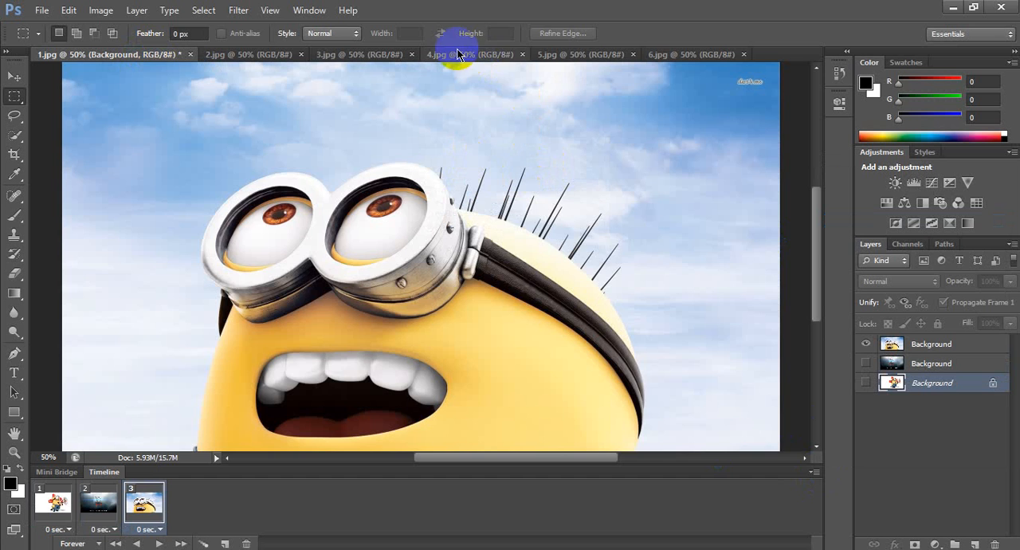
Copy the frame of 4.jpg and paste it into the 1.jpg animation after the selected third frame
{"action": "left_click", "coordinate": [459, 57]}
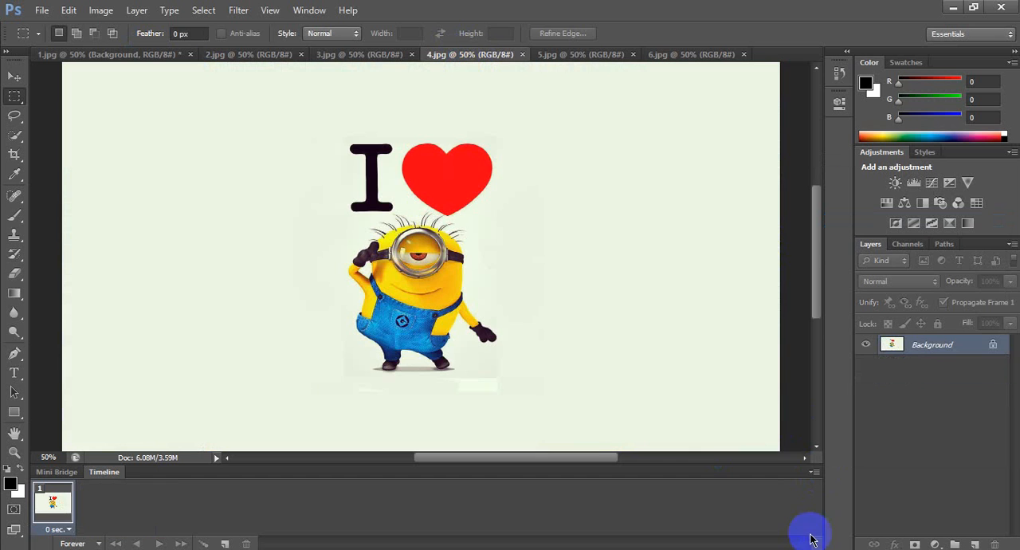
{"action": "left_click", "coordinate": [814, 472]}
{"action": "left_click", "coordinate": [850, 200]}
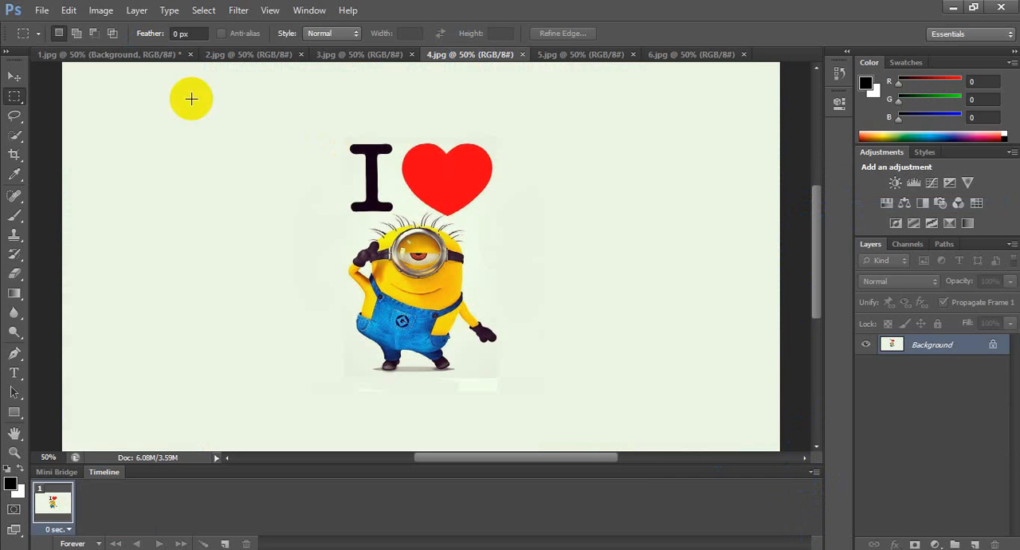
{"action": "left_click", "coordinate": [140, 59]}
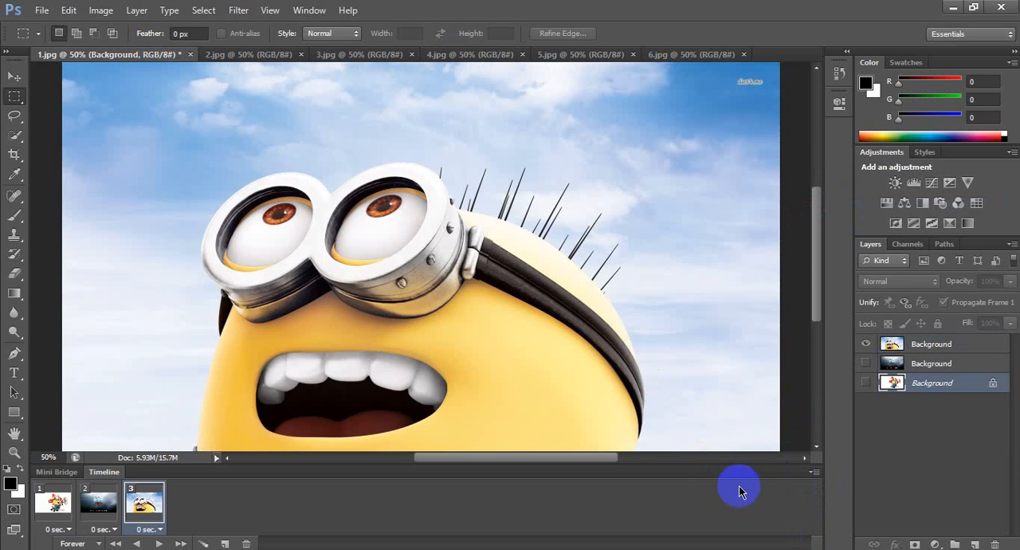
{"action": "left_click", "coordinate": [814, 472]}
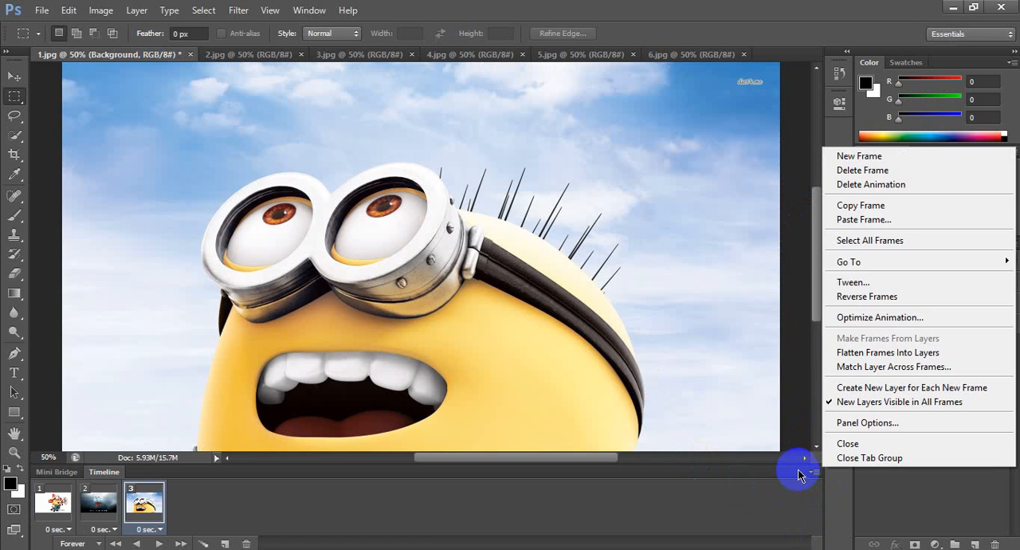
{"action": "left_click", "coordinate": [847, 220]}
{"action": "left_click", "coordinate": [579, 173]}
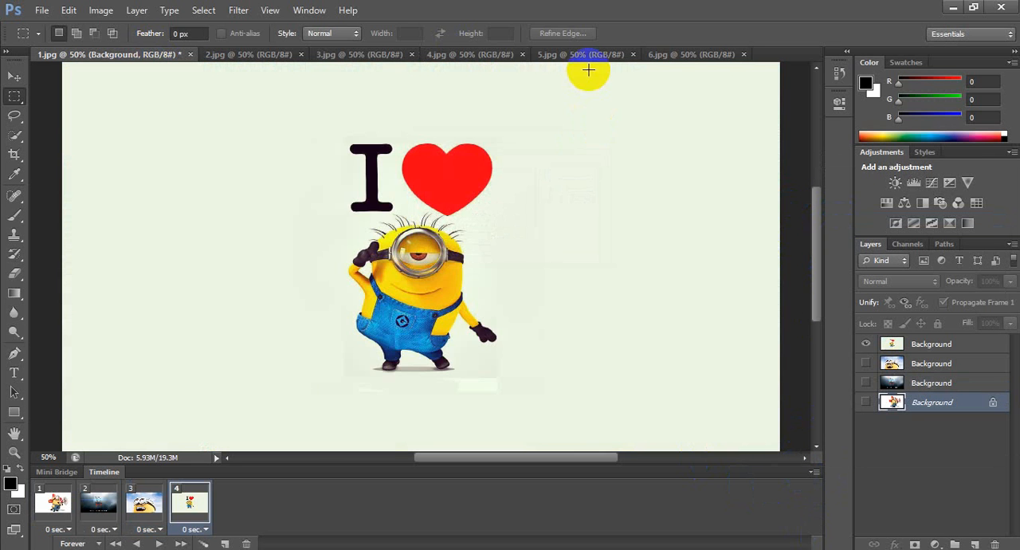
Copy the frame of 5.jpg and paste it into the 1.jpg animation after the selected fourth frame
{"action": "left_click", "coordinate": [593, 56]}
{"action": "left_click", "coordinate": [735, 447]}
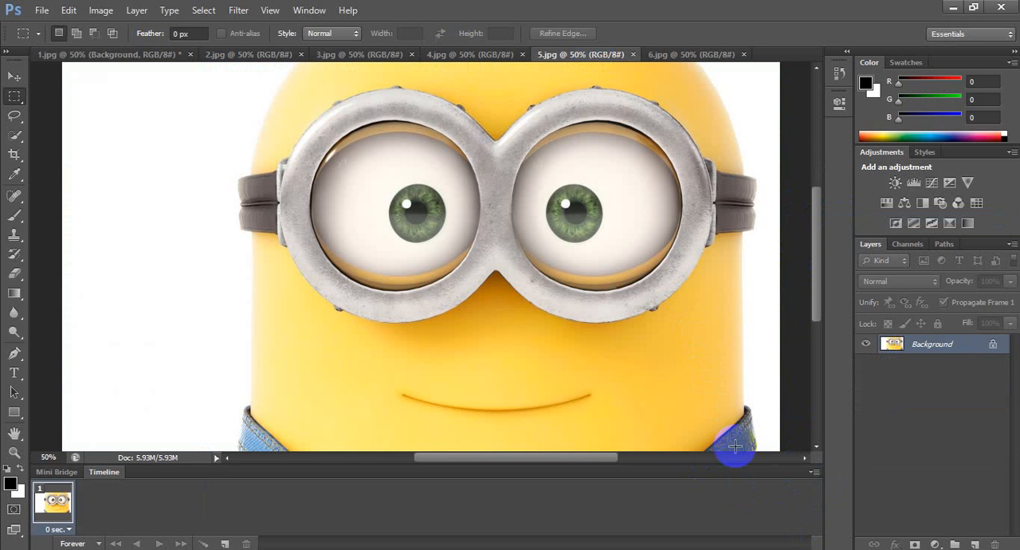
{"action": "left_click", "coordinate": [814, 473]}
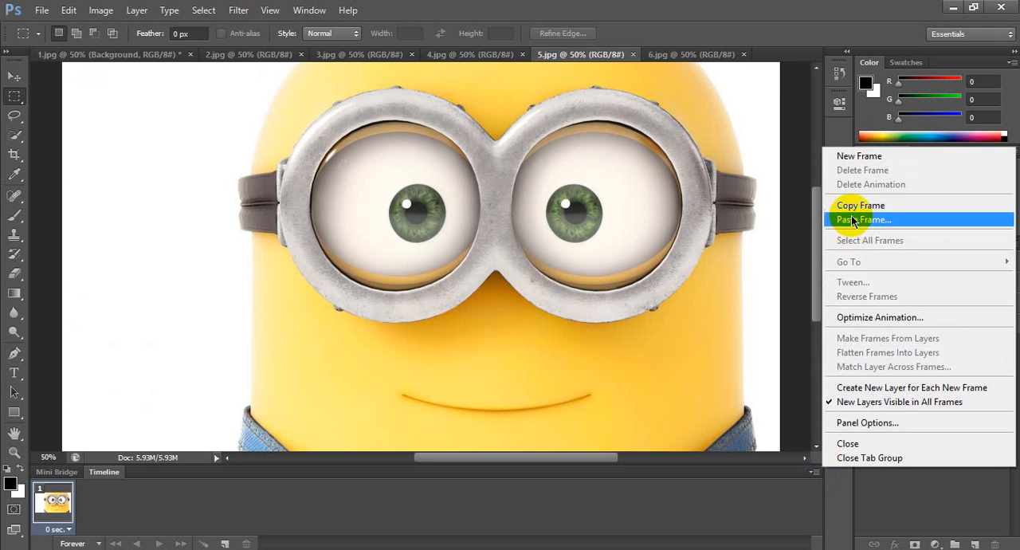
{"action": "left_click", "coordinate": [863, 265]}
{"action": "left_click", "coordinate": [70, 56]}
{"action": "left_click", "coordinate": [558, 330]}
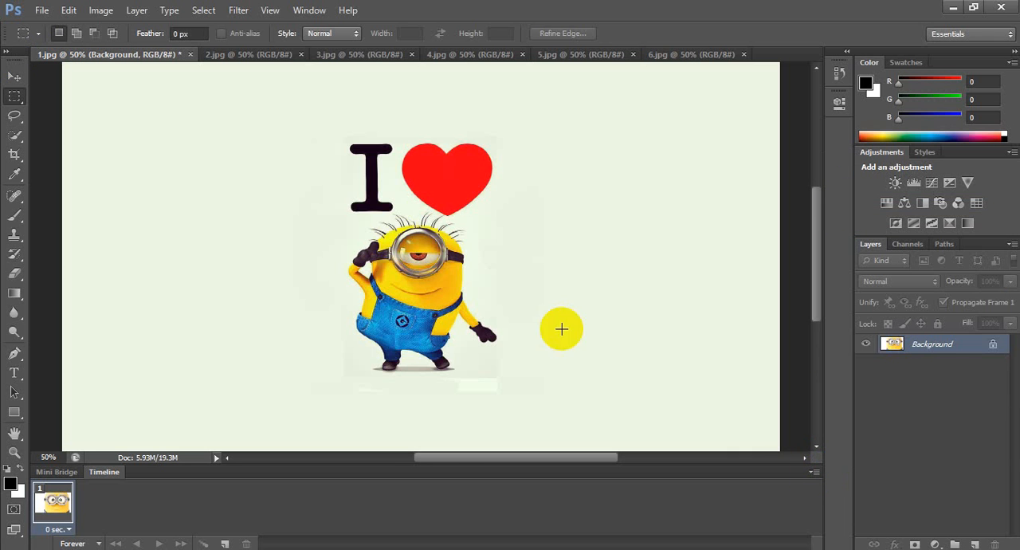
{"action": "left_click", "coordinate": [814, 473]}
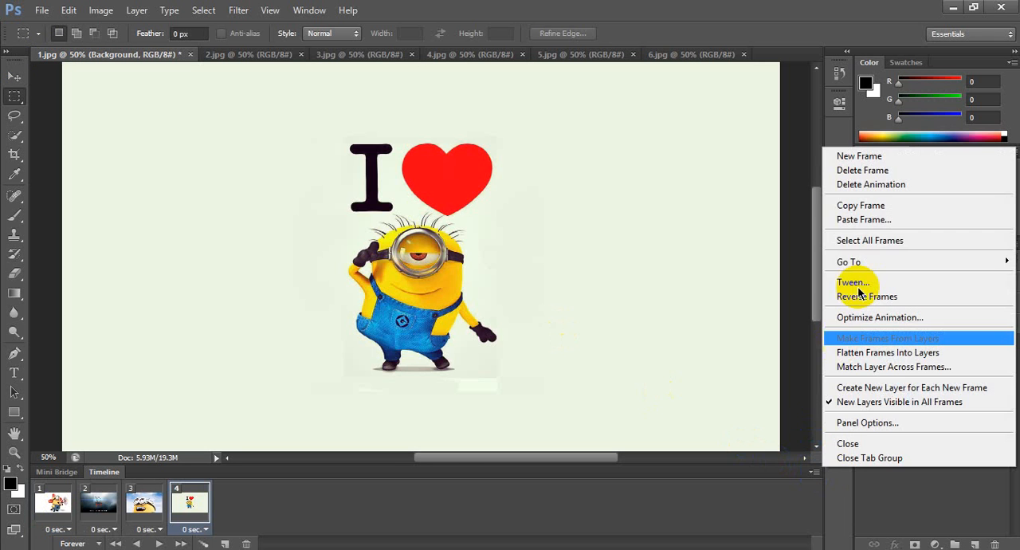
{"action": "left_click", "coordinate": [862, 219]}
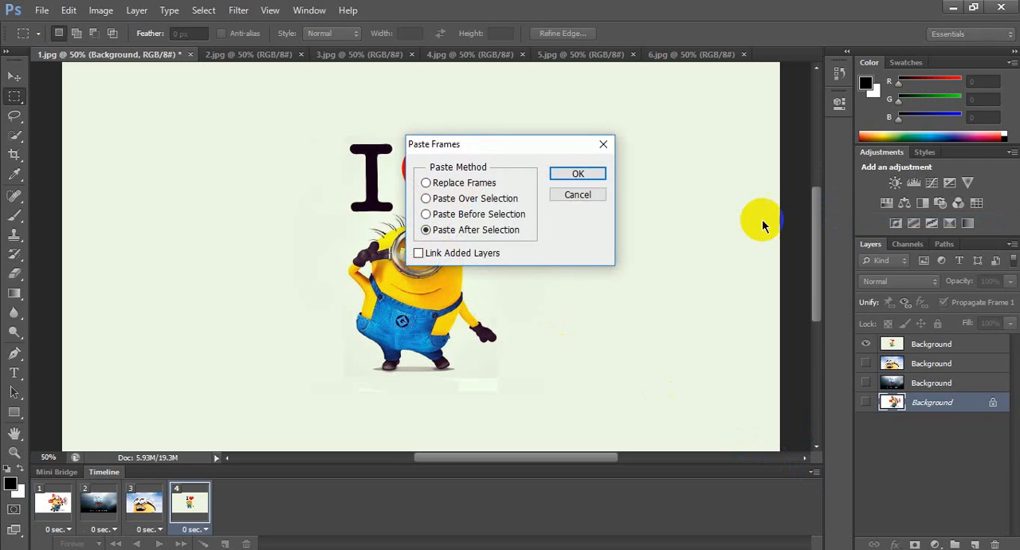
{"action": "left_click", "coordinate": [578, 173]}
Copy the frame of 6.jpg and paste it into the 1.jpg animation after the selected fifth frame
{"action": "left_click", "coordinate": [696, 54]}
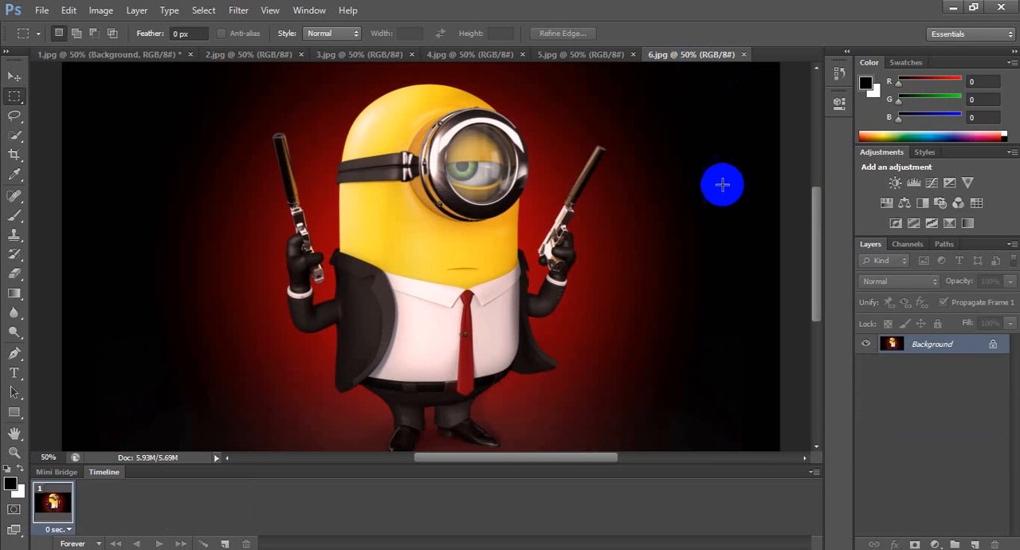
{"action": "left_click", "coordinate": [816, 472]}
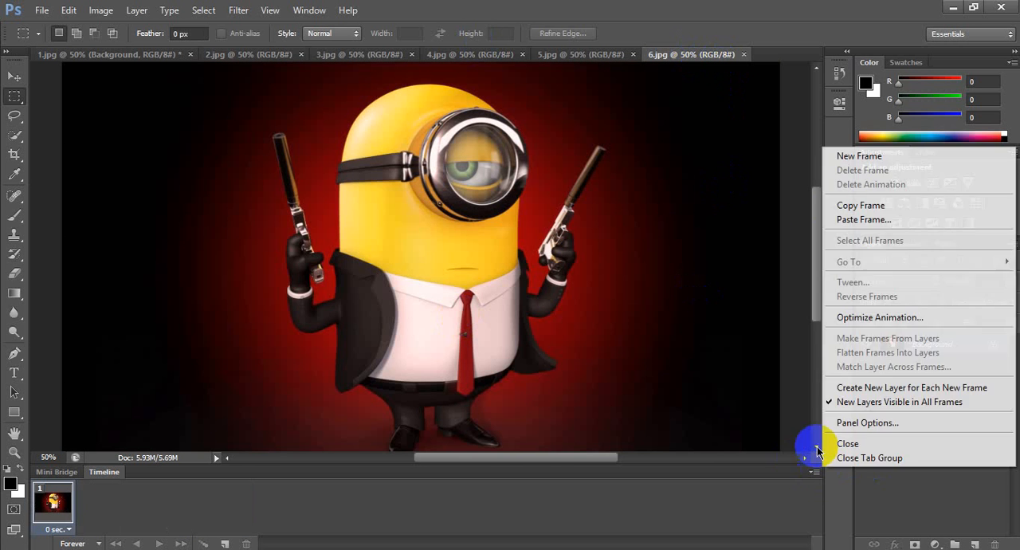
{"action": "left_click", "coordinate": [840, 207]}
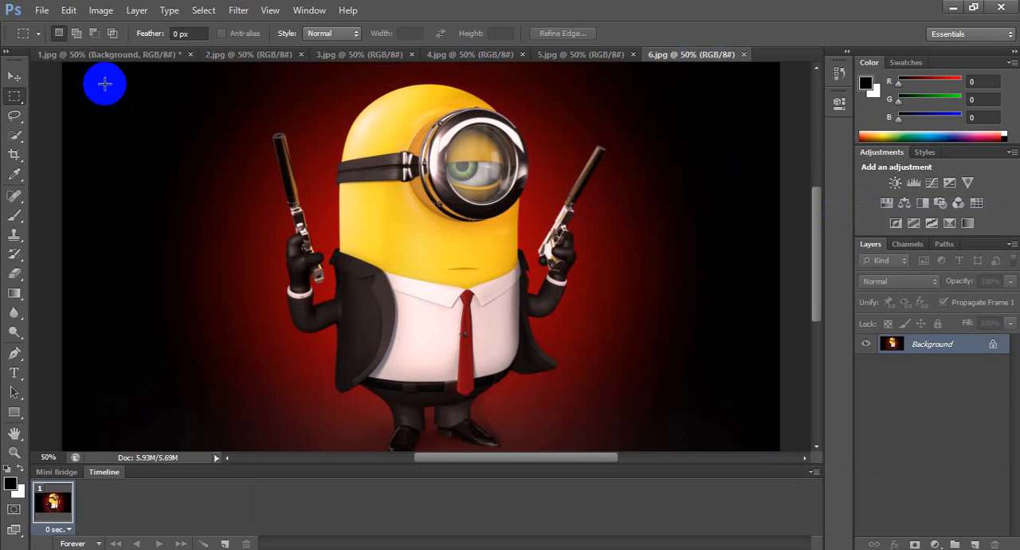
{"action": "left_click", "coordinate": [107, 54]}
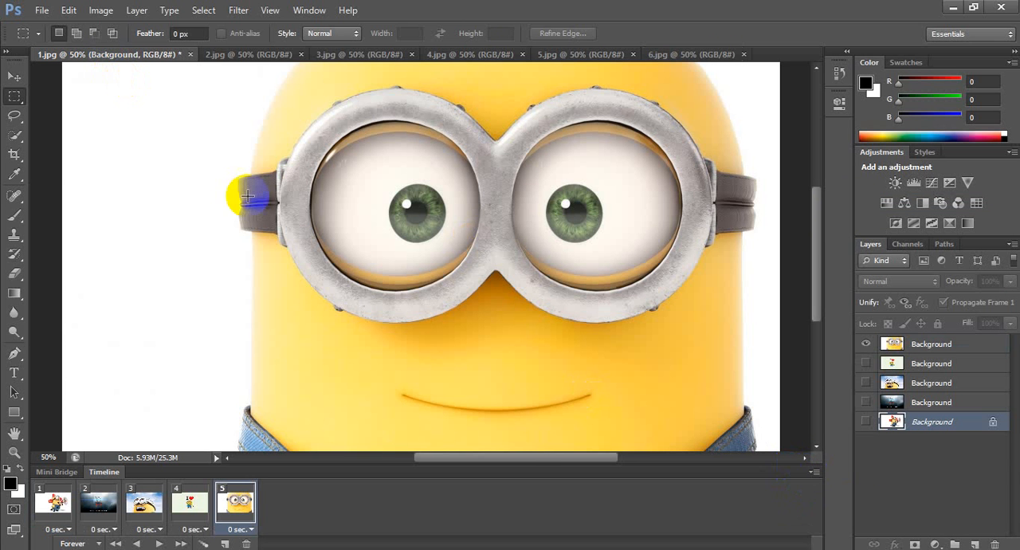
{"action": "left_click", "coordinate": [815, 473]}
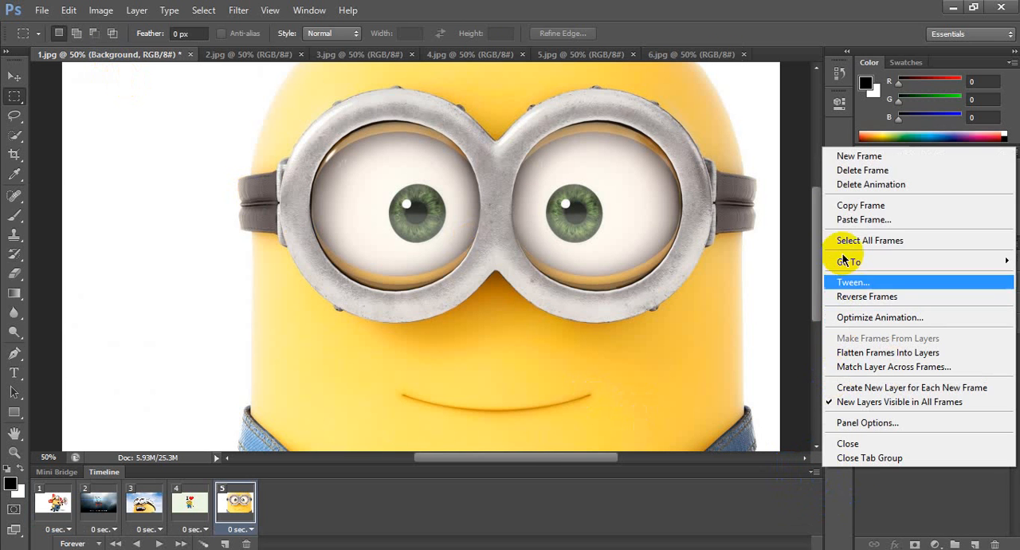
{"action": "left_click", "coordinate": [847, 219]}
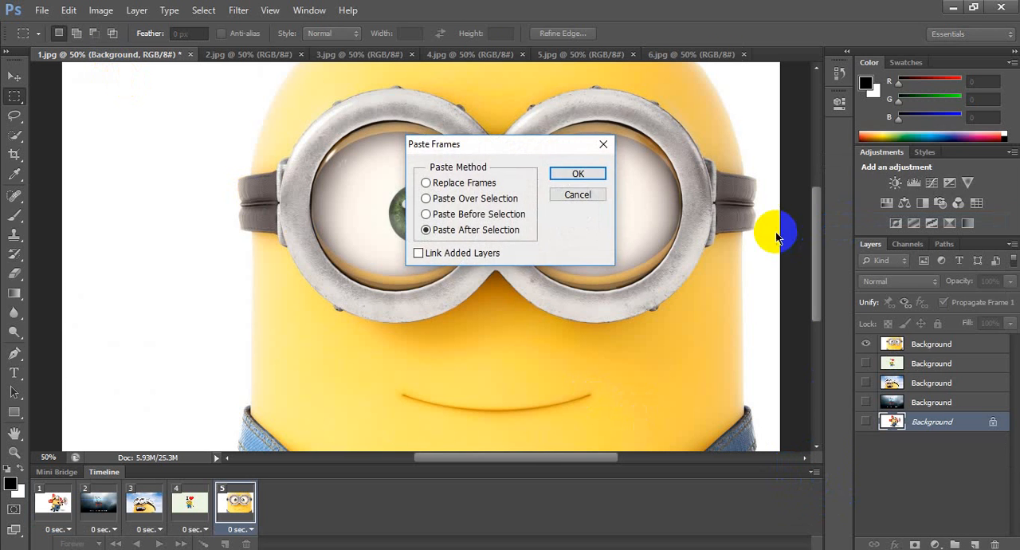
{"action": "left_click", "coordinate": [590, 175]}
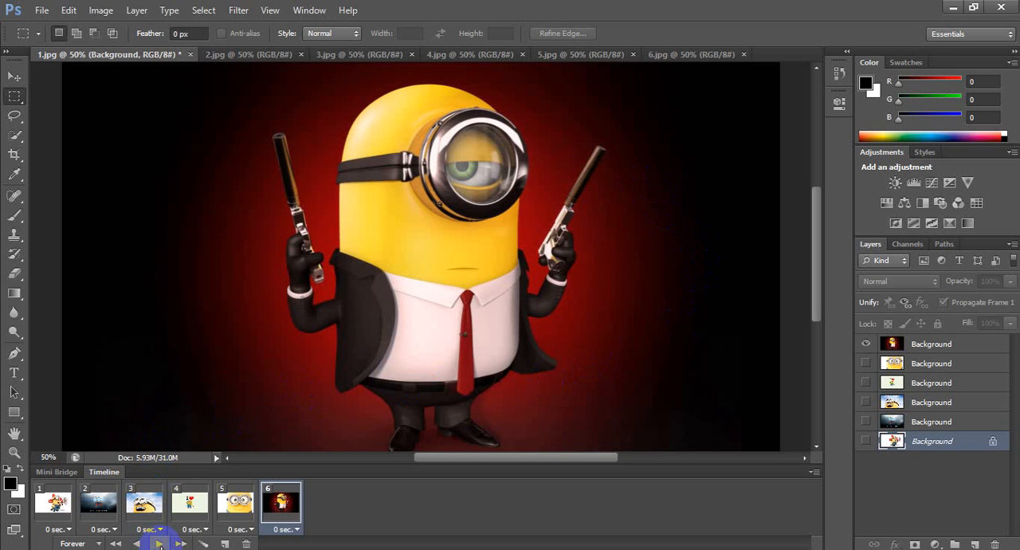
Preview the animation, stop it, and set the delay of all six frames to 0.5 seconds
{"action": "left_click", "coordinate": [160, 545]}
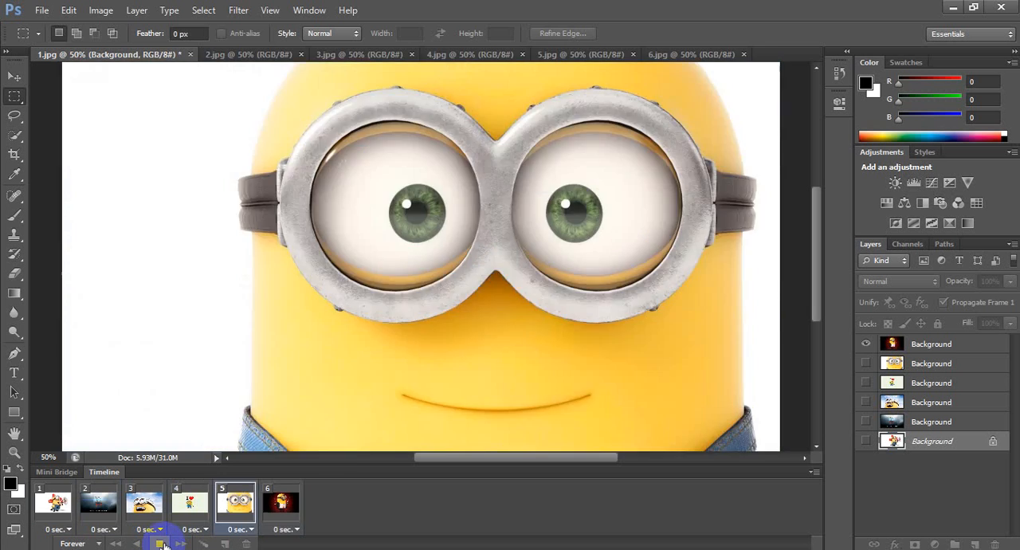
{"action": "left_click", "coordinate": [158, 544]}
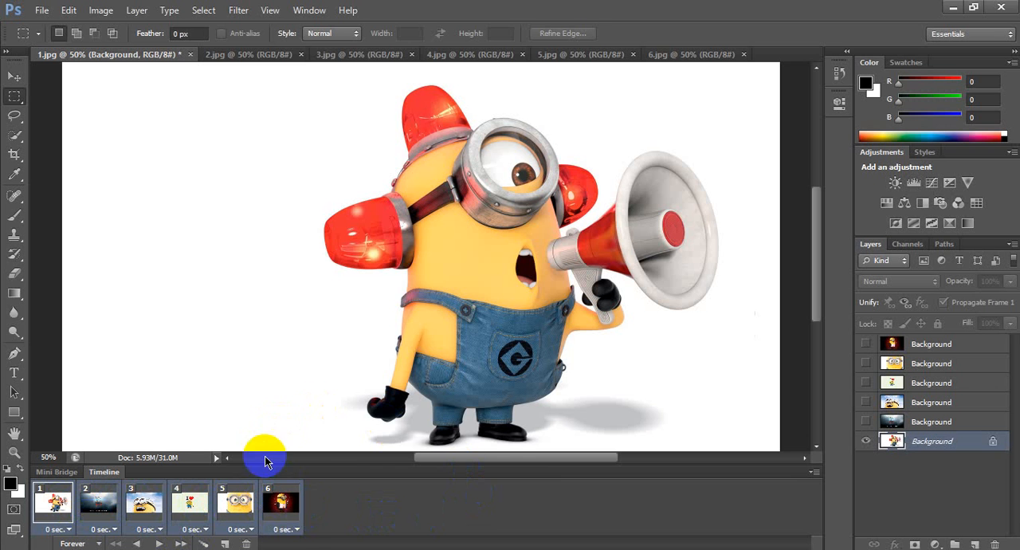
{"action": "left_click", "coordinate": [297, 530]}
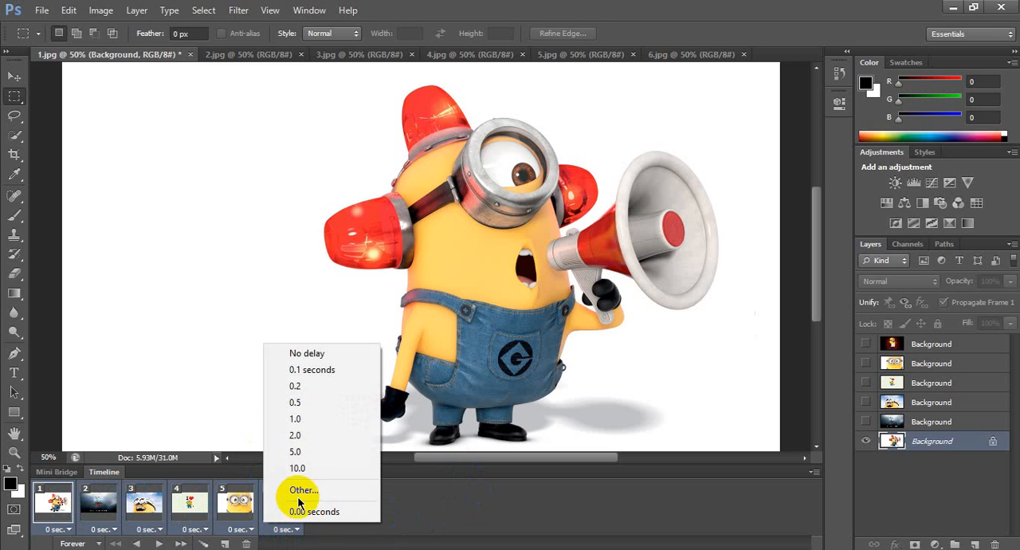
{"action": "left_click", "coordinate": [305, 403]}
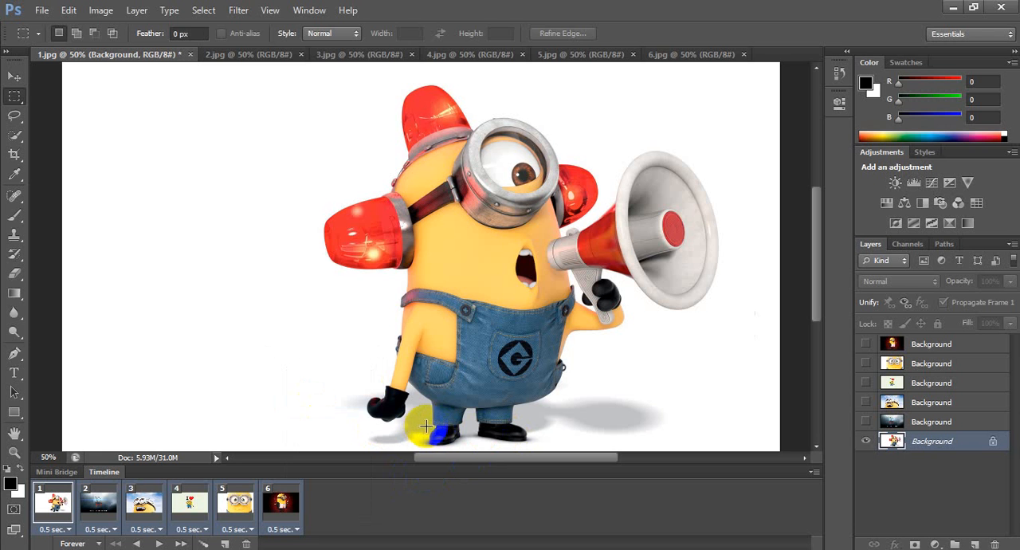
Play the animation to check the frame timing and stop the playback
{"action": "left_click", "coordinate": [236, 502]}
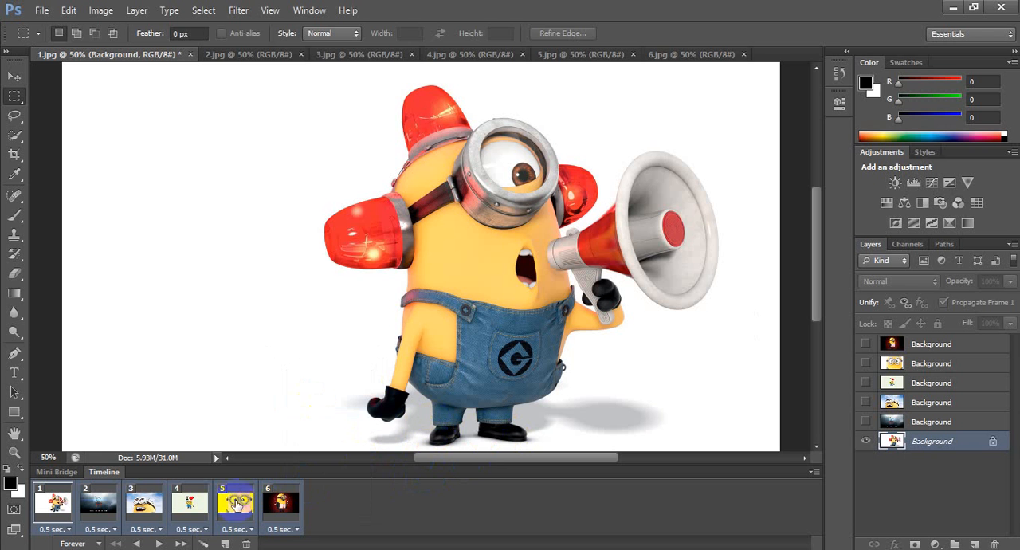
{"action": "left_click", "coordinate": [159, 544]}
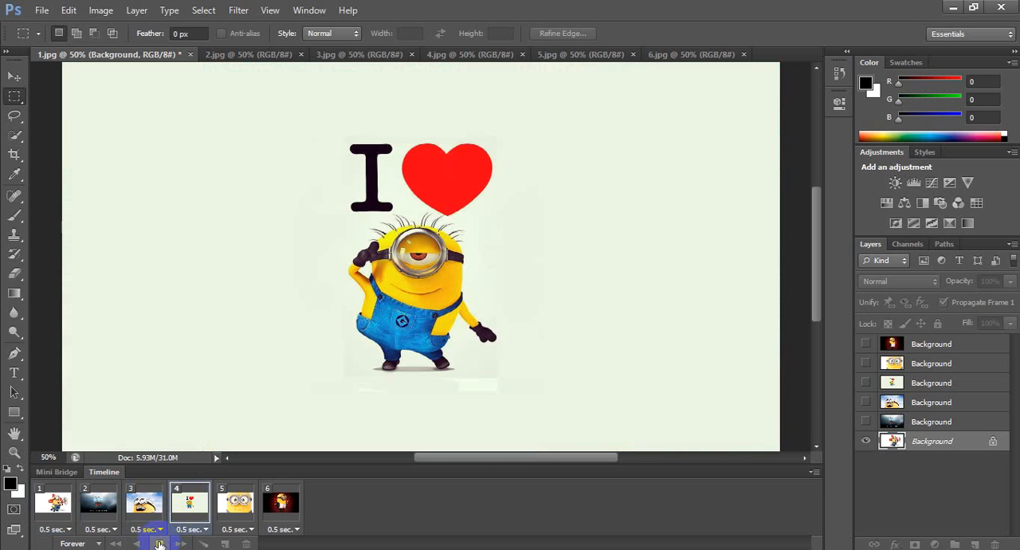
{"action": "left_click", "coordinate": [159, 543]}
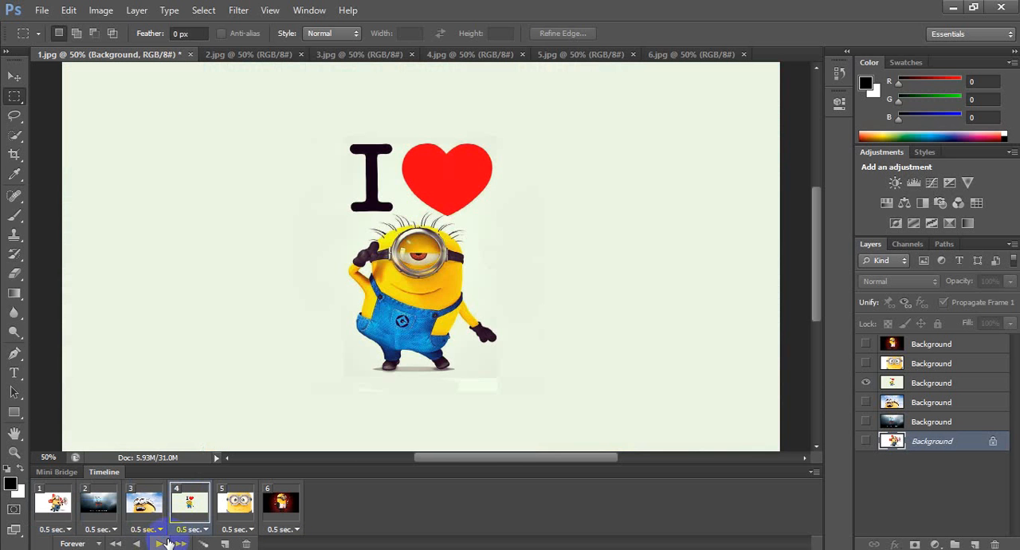
Set the animation's looping option to Once and play it
{"action": "left_click", "coordinate": [99, 543]}
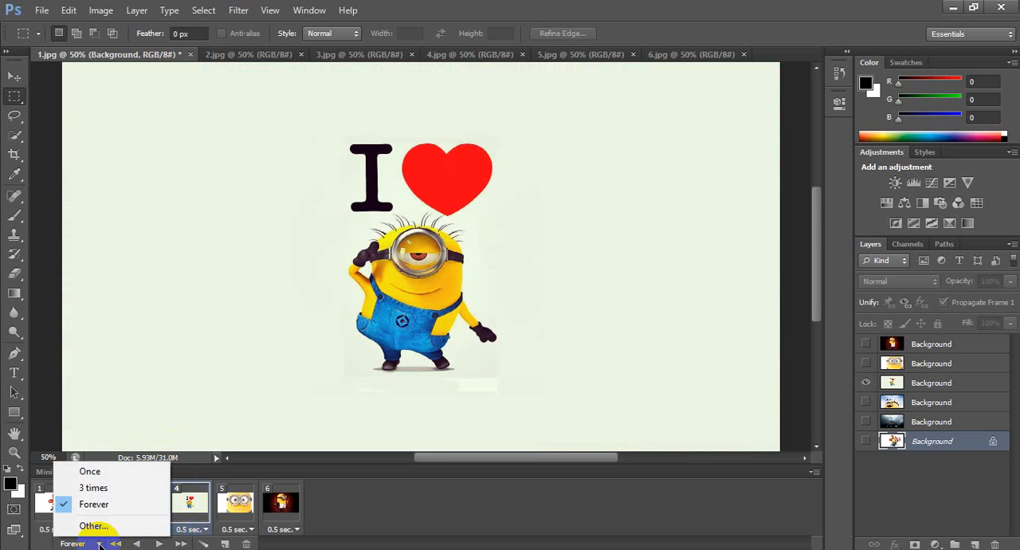
{"action": "left_click", "coordinate": [102, 477]}
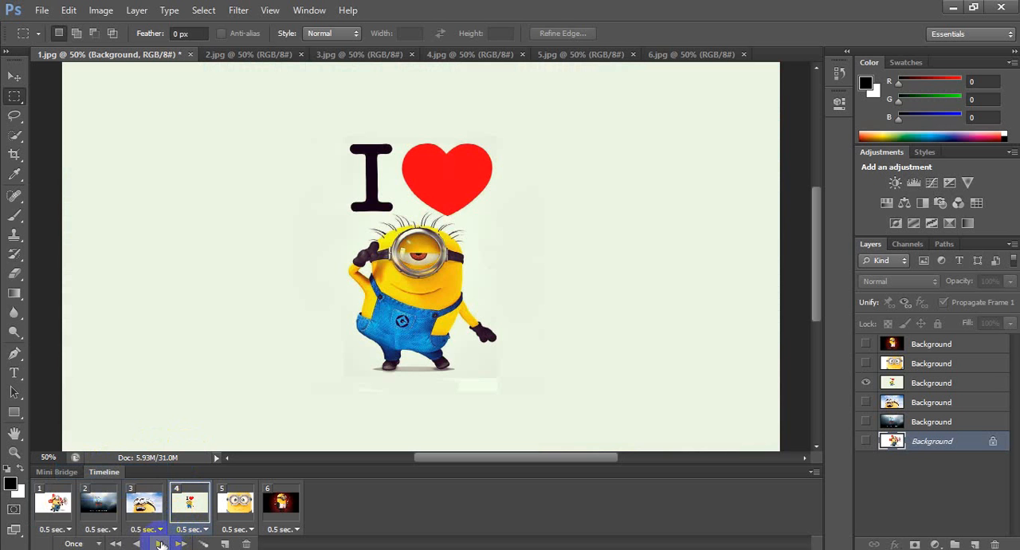
{"action": "left_click", "coordinate": [160, 544]}
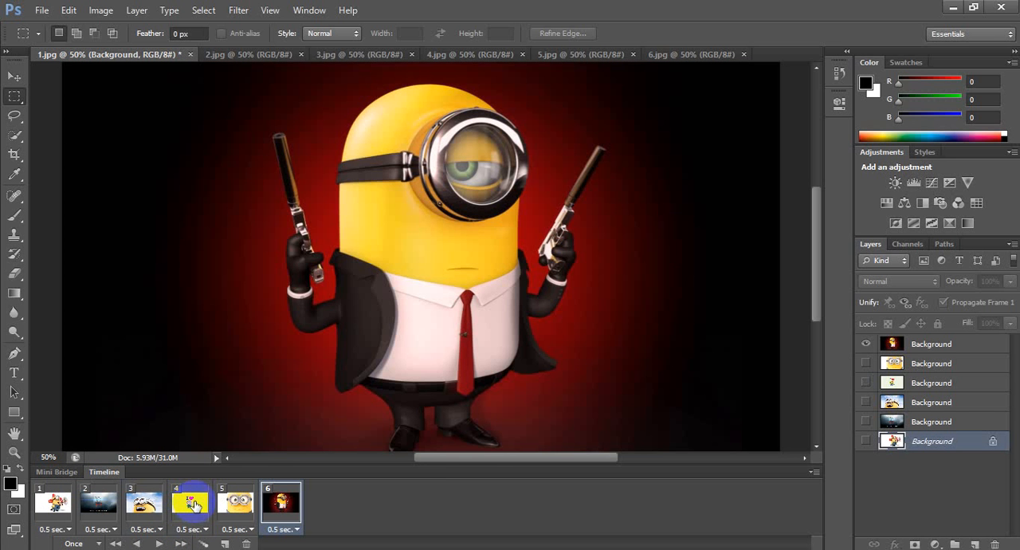
Set the animation's looping option to Forever, play the animation and stop it
{"action": "left_click", "coordinate": [82, 544]}
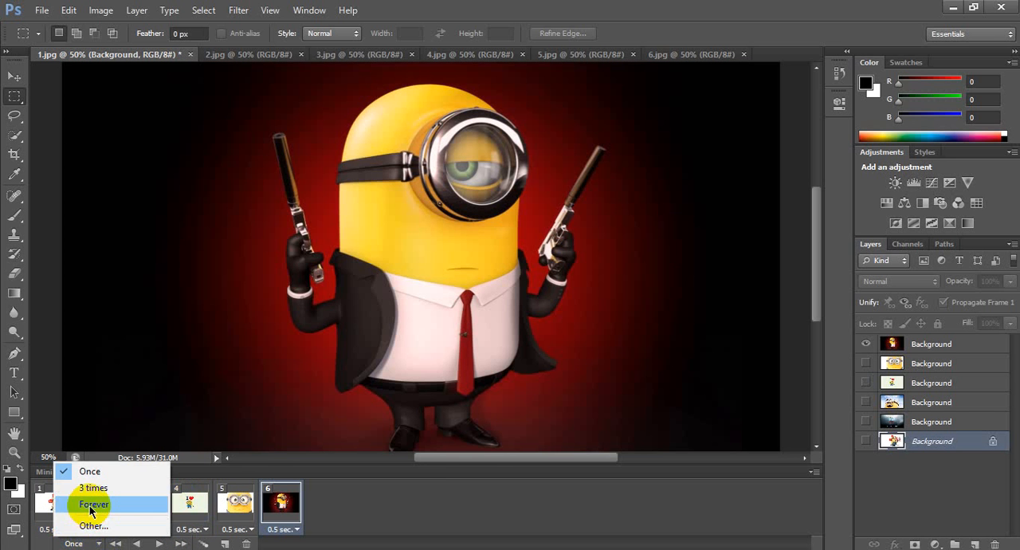
{"action": "left_click", "coordinate": [89, 504]}
{"action": "left_click", "coordinate": [157, 543]}
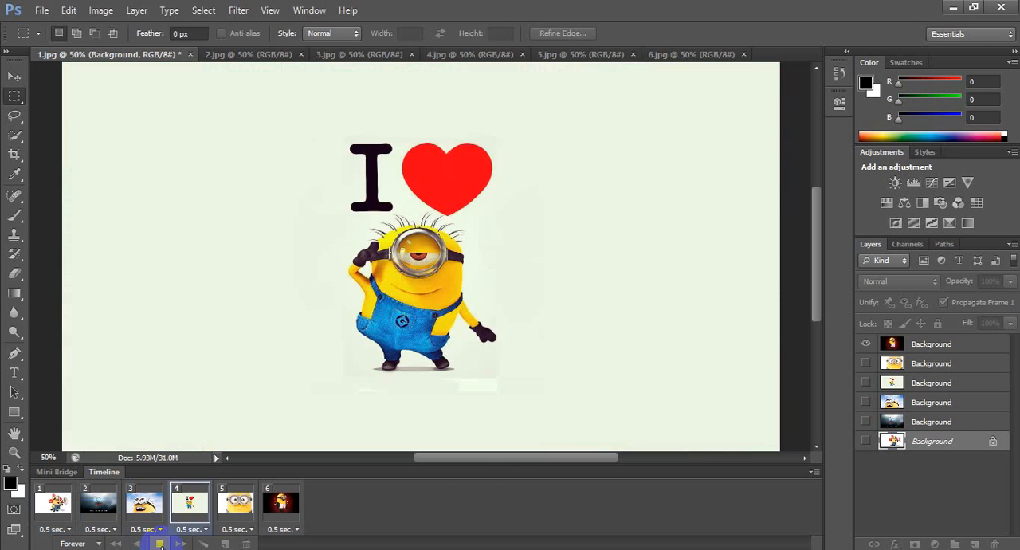
{"action": "left_click", "coordinate": [158, 543]}
Set the sixth frame's delay to 2.0 seconds and preview the animation
{"action": "left_click", "coordinate": [283, 504]}
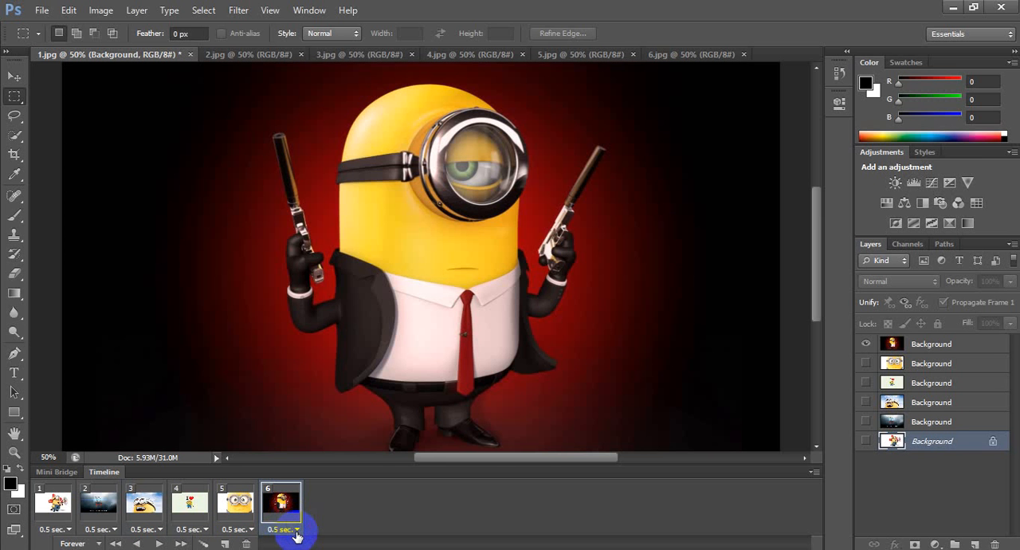
{"action": "left_click", "coordinate": [296, 531]}
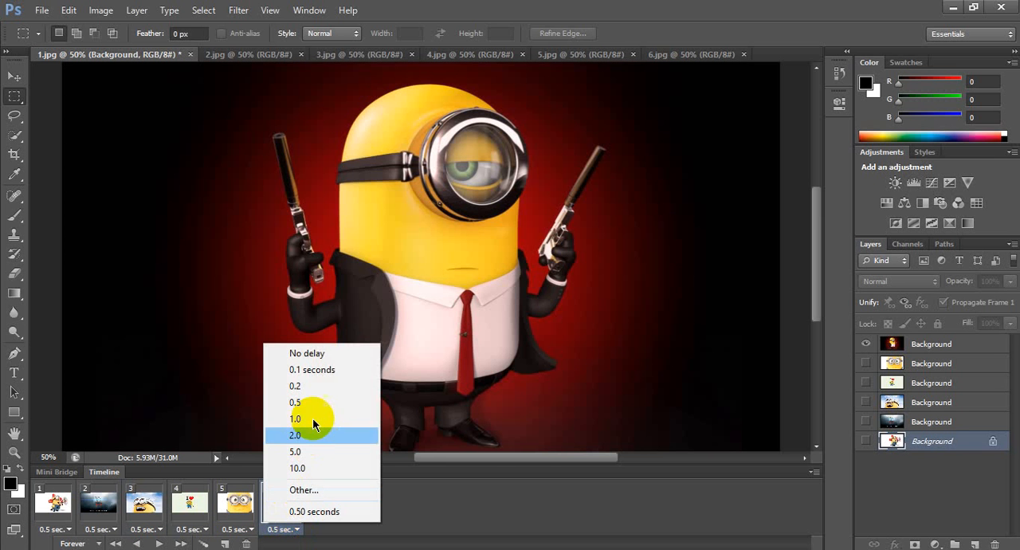
{"action": "left_click", "coordinate": [309, 435]}
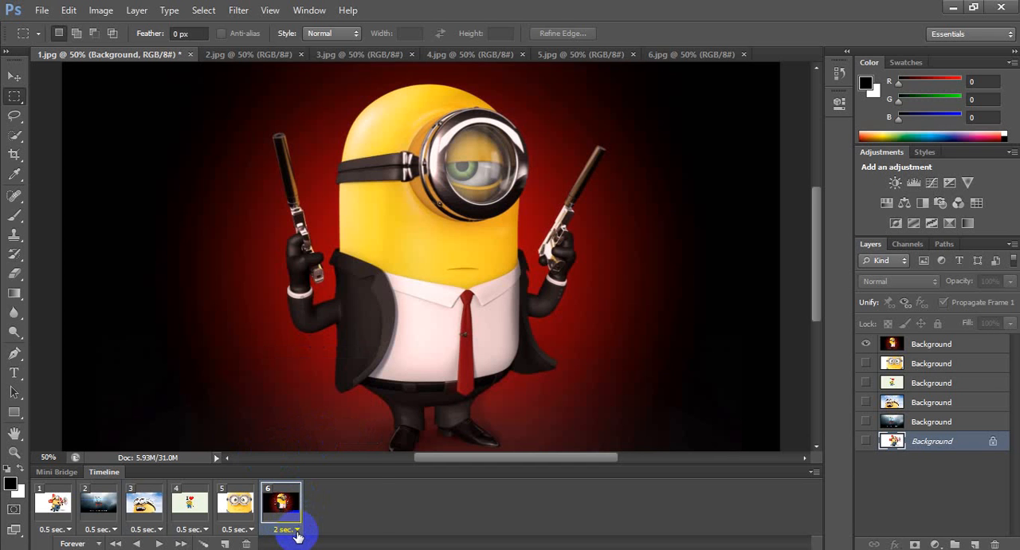
{"action": "left_click", "coordinate": [296, 531]}
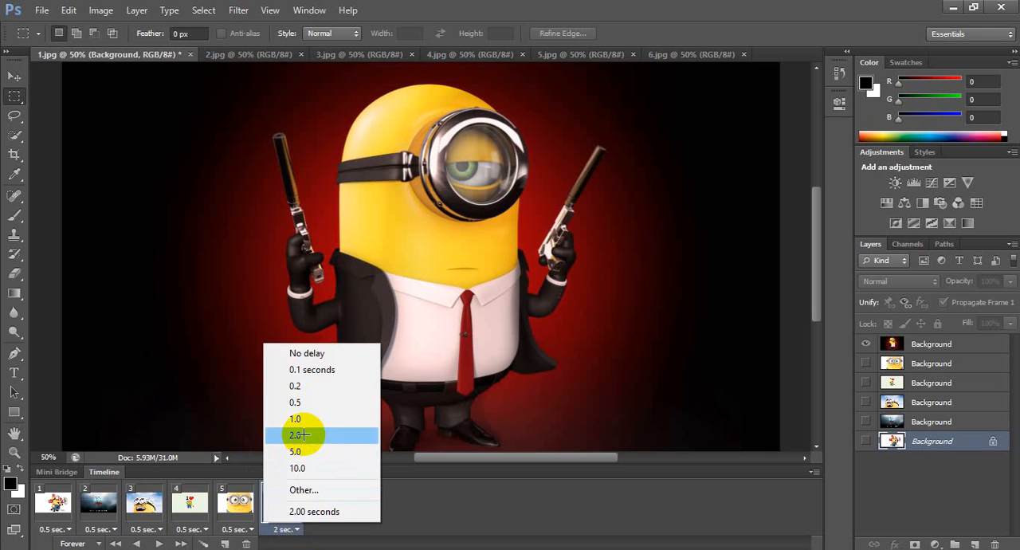
{"action": "left_click", "coordinate": [296, 436]}
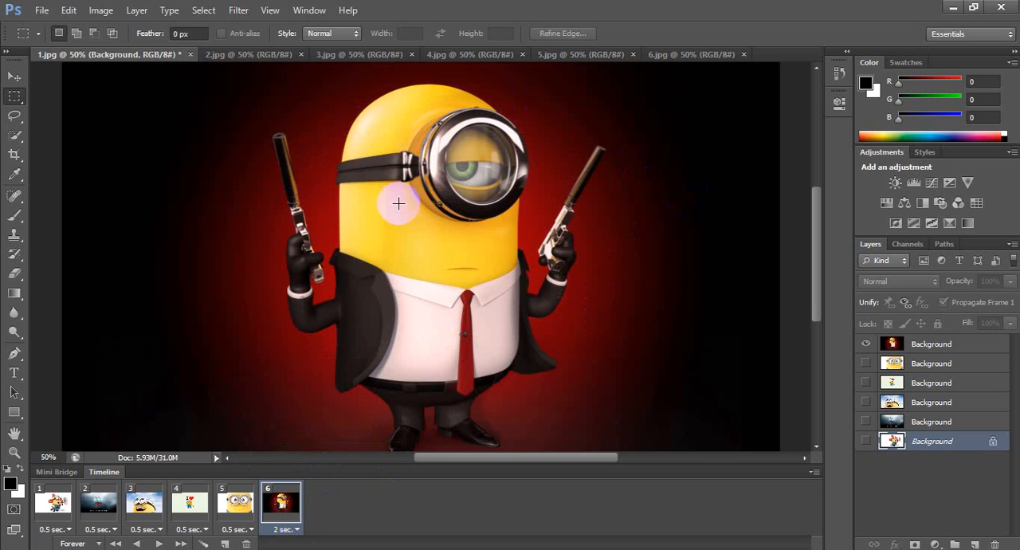
{"action": "left_click", "coordinate": [160, 544]}
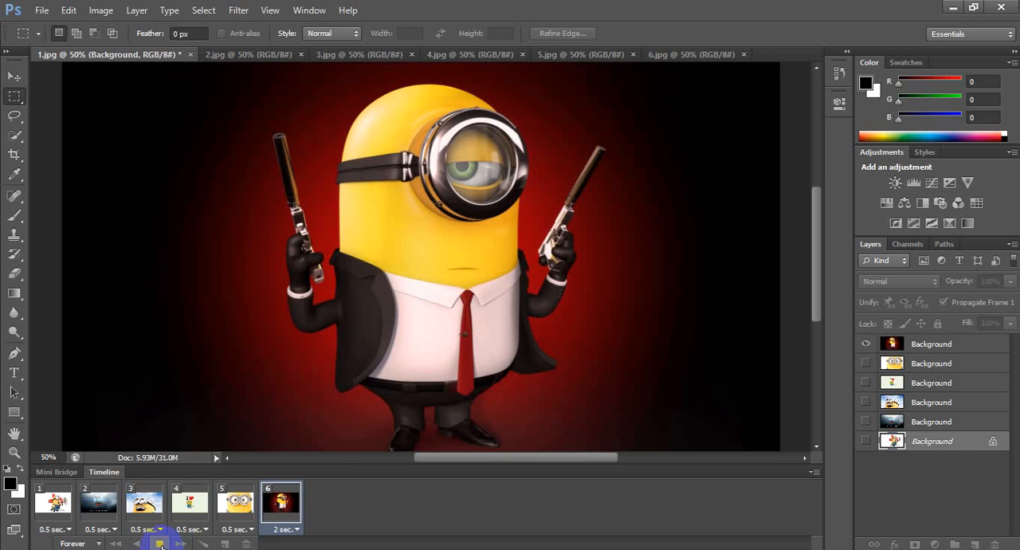
{"action": "left_click", "coordinate": [159, 544]}
Set the sixth frame's delay to 0.5 seconds
{"action": "left_click", "coordinate": [289, 530]}
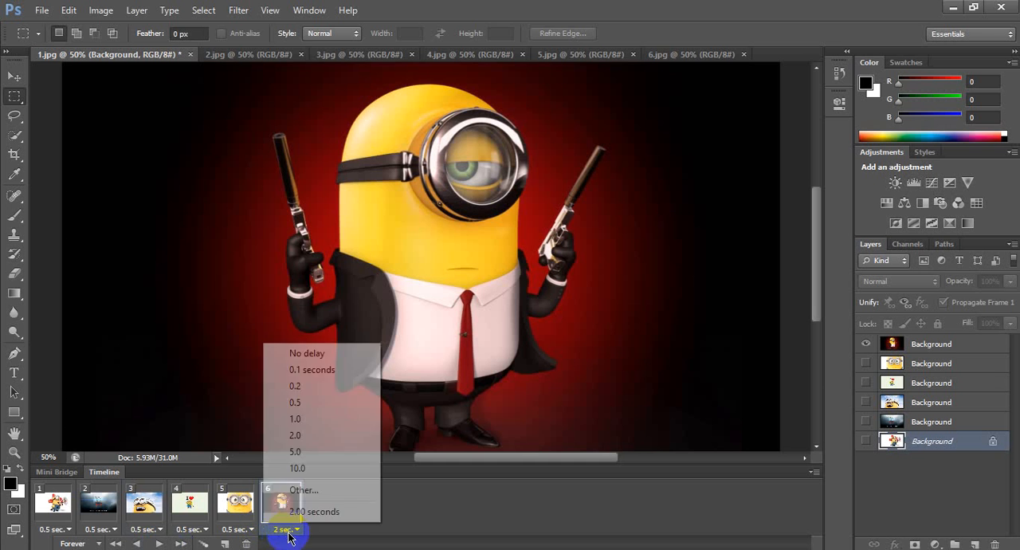
{"action": "left_click", "coordinate": [309, 405]}
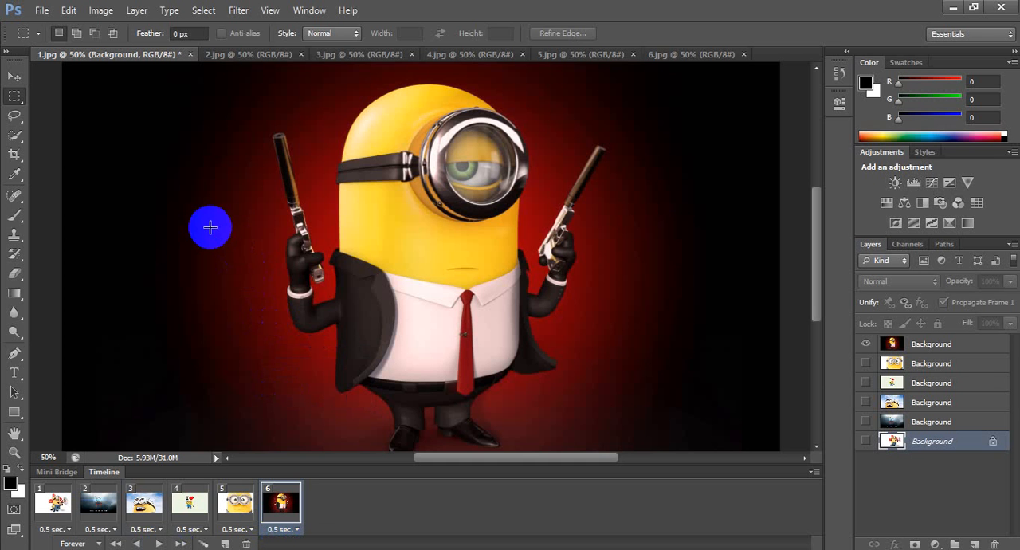
Start a Save for Web export of the animation with GIF as the file format
{"action": "left_click", "coordinate": [42, 11]}
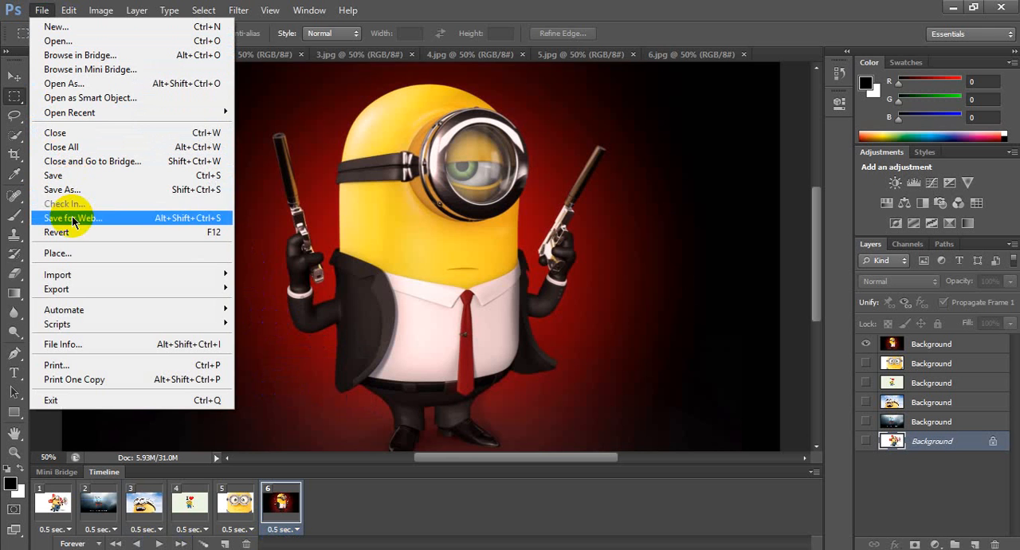
{"action": "left_click", "coordinate": [116, 225]}
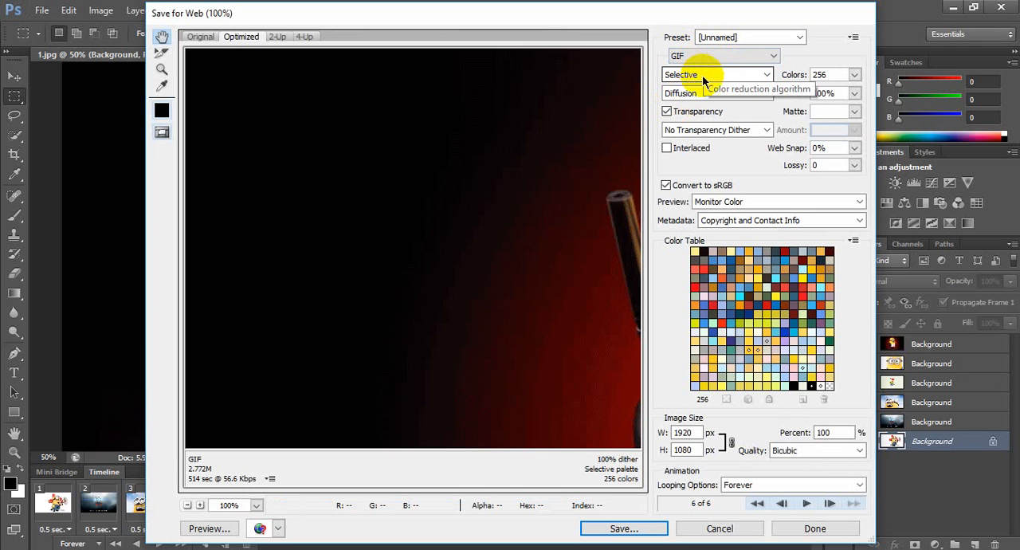
{"action": "left_click", "coordinate": [749, 56]}
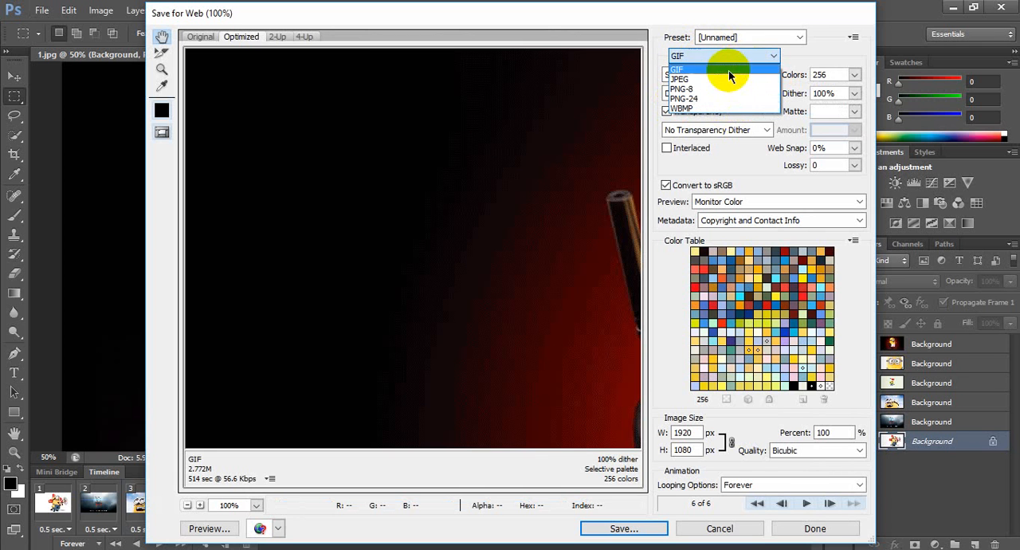
{"action": "left_click", "coordinate": [696, 71]}
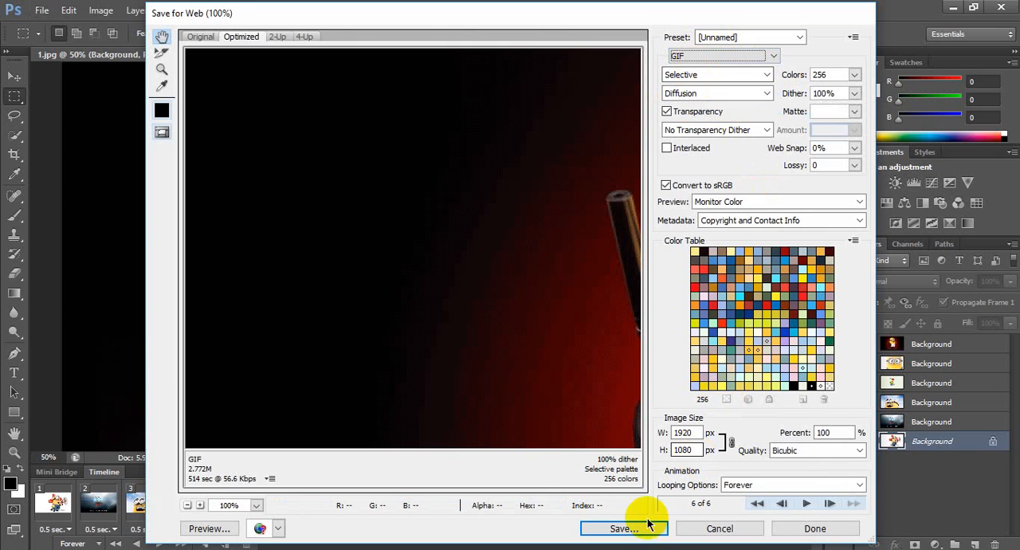
Save the optimized animation to the Desktop as minions.gif
{"action": "left_click", "coordinate": [624, 530]}
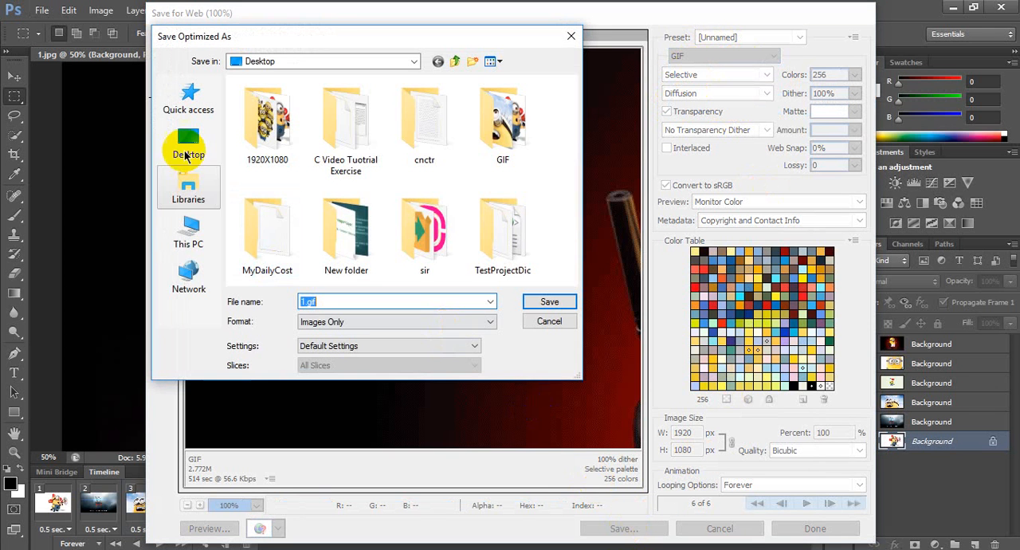
{"action": "left_click", "coordinate": [189, 142]}
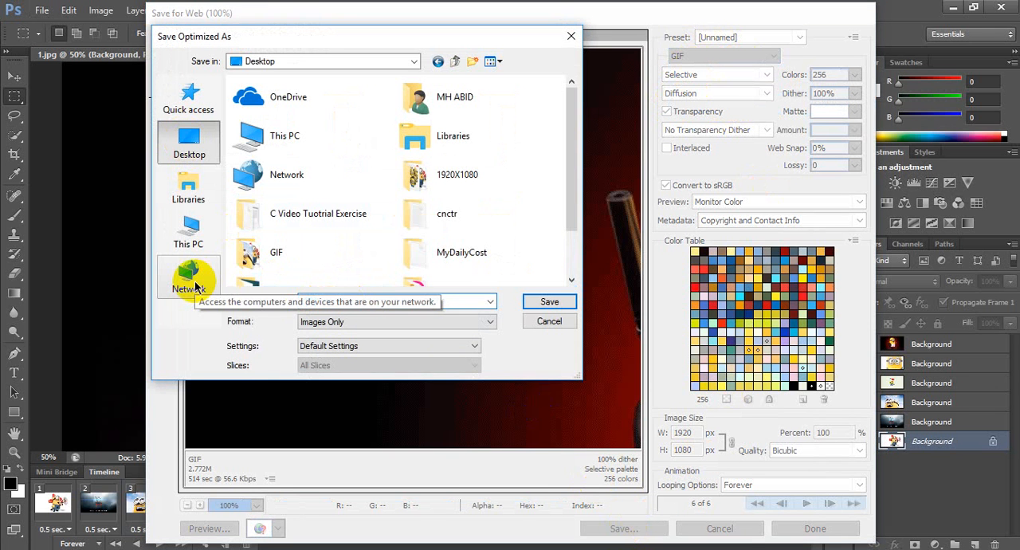
{"action": "type", "text": "minions.gif"}
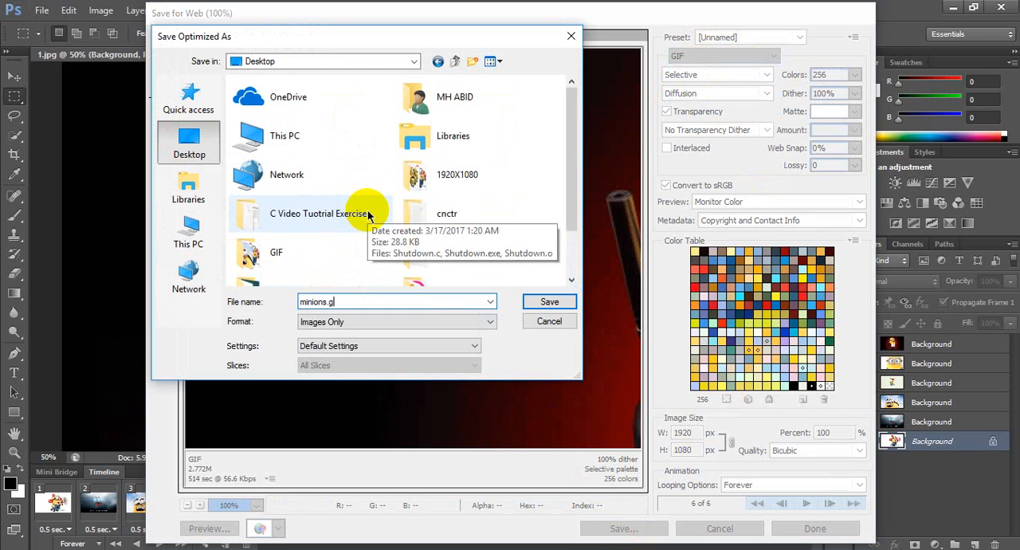
{"action": "left_click", "coordinate": [550, 302]}
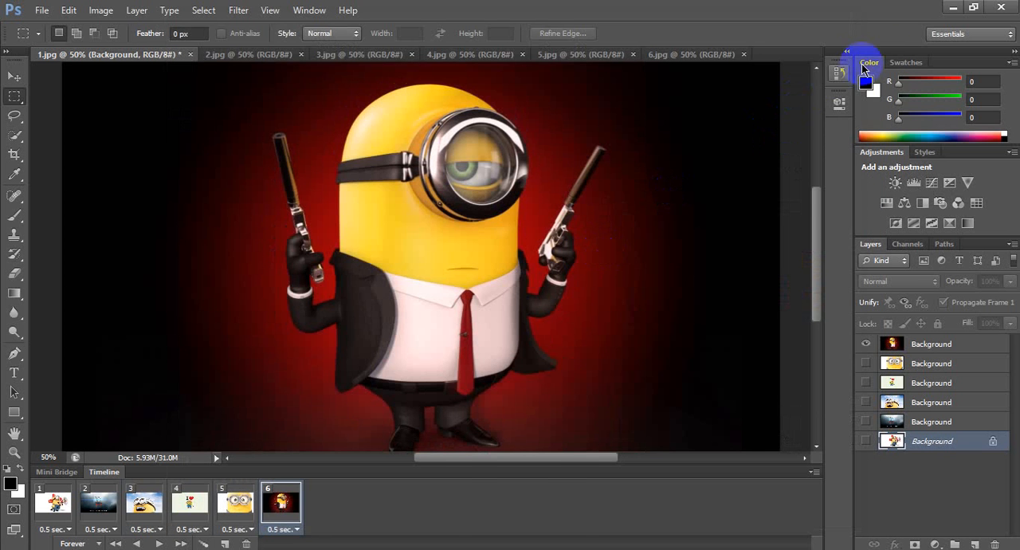
Minimize Photoshop to reach the Windows desktop and move the minions.gif icon to an empty area near the middle
{"action": "left_click", "coordinate": [954, 7]}
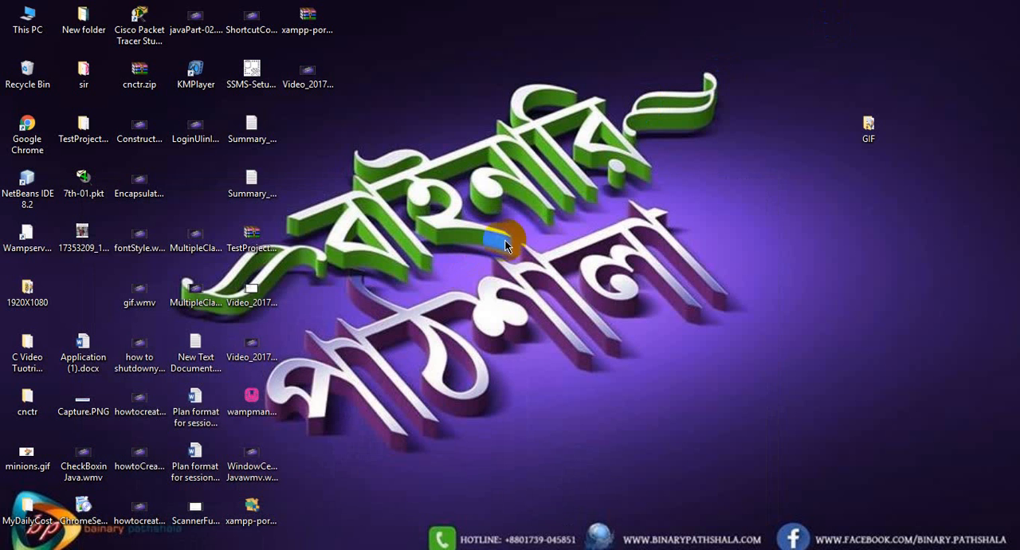
{"action": "left_click", "coordinate": [257, 469]}
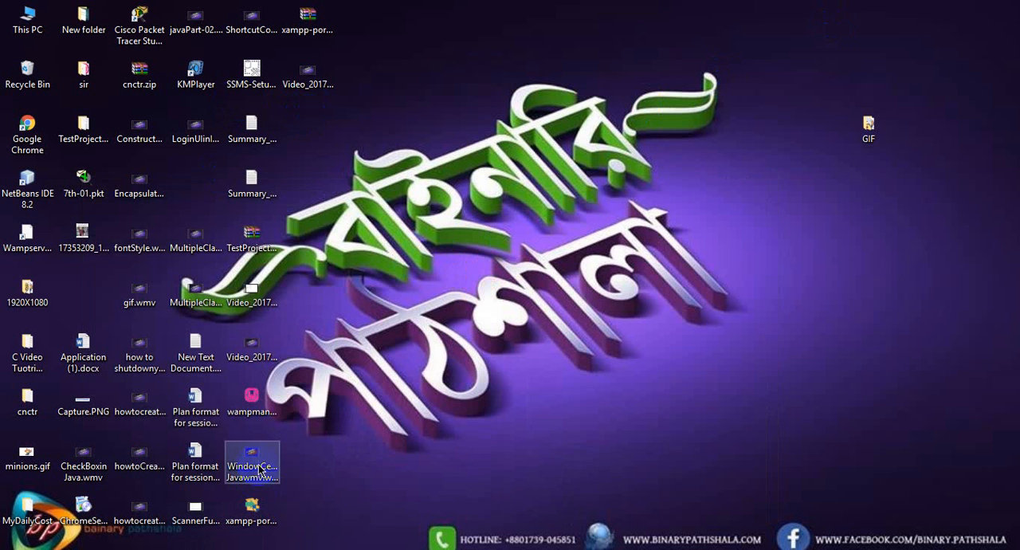
{"action": "left_click", "coordinate": [257, 469]}
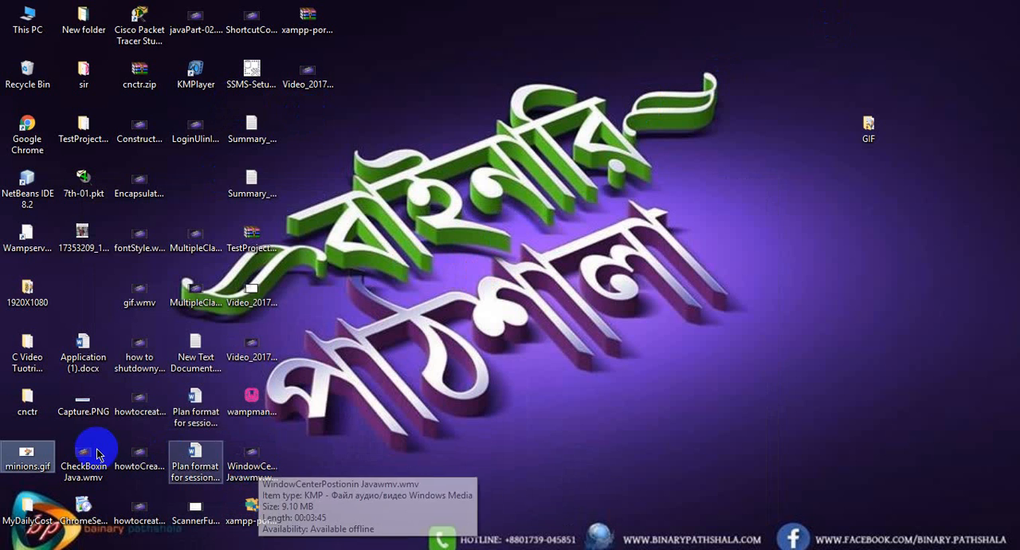
{"action": "left_click_drag", "start_coordinate": [27, 459], "coordinate": [591, 247]}
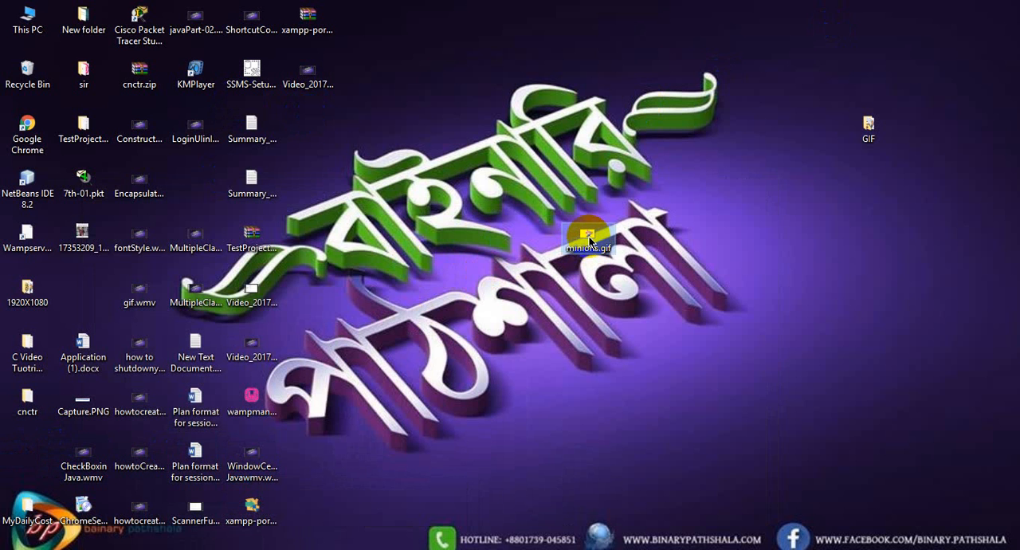
Open minions.gif in Photos to watch the animation, and close the viewer
{"action": "double_click", "coordinate": [594, 235]}
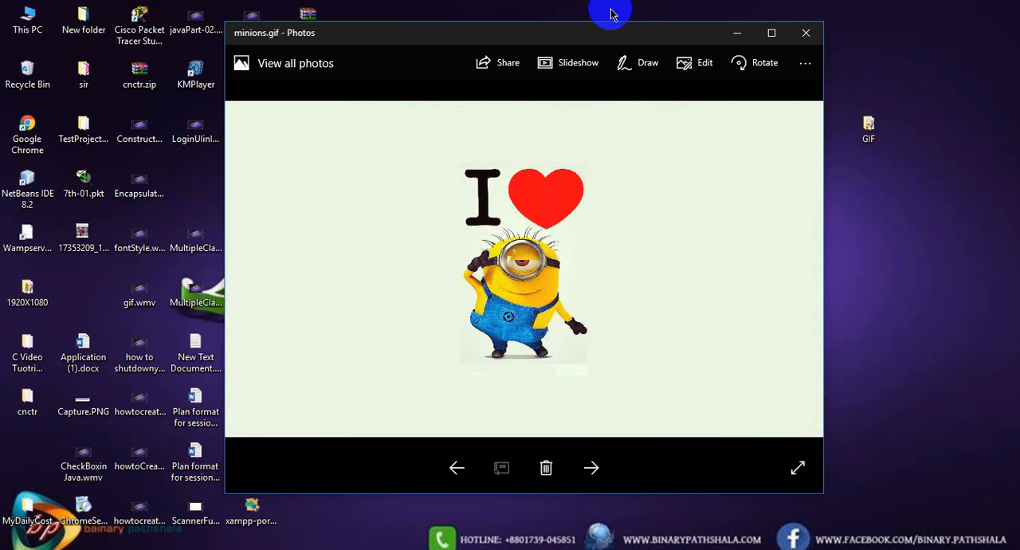
{"action": "left_click", "coordinate": [806, 33]}
Refresh the desktop and move the minions.gif icon to the empty area below the GIF folder
{"action": "right_click", "coordinate": [534, 74]}
{"action": "left_click", "coordinate": [550, 118]}
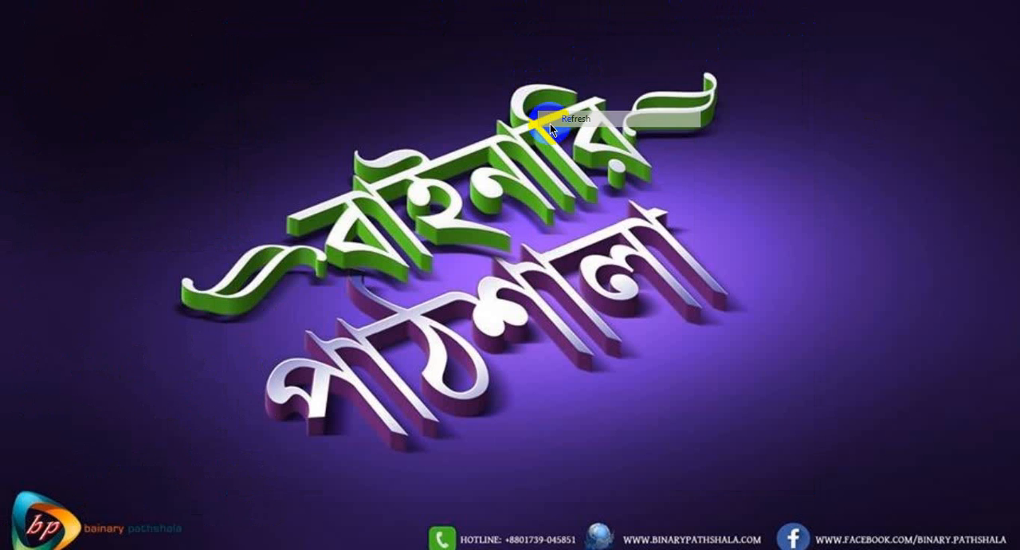
{"action": "left_click_drag", "start_coordinate": [598, 232], "coordinate": [822, 233]}
{"action": "right_click", "coordinate": [342, 103]}
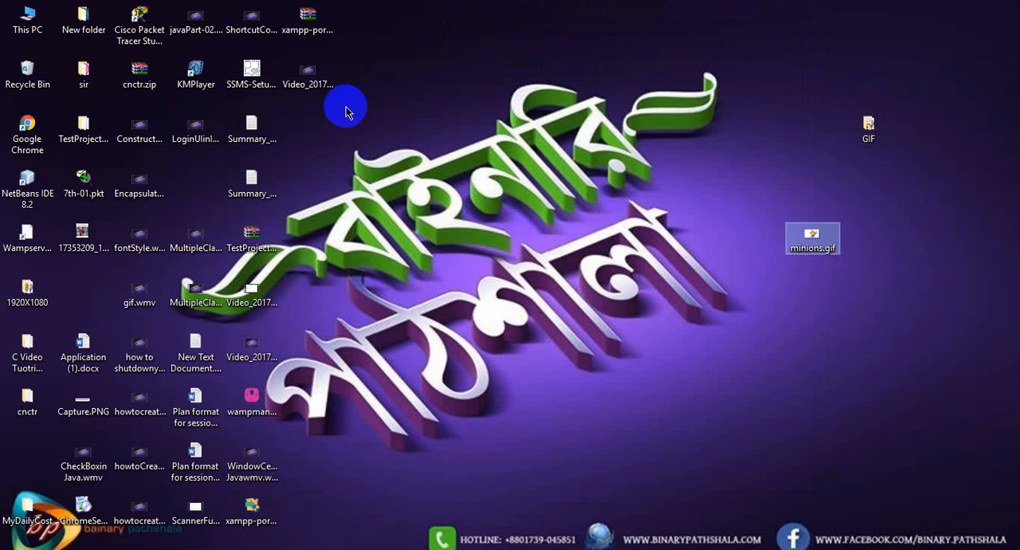
{"action": "left_click", "coordinate": [404, 151]}
{"action": "right_click", "coordinate": [411, 126]}
{"action": "left_click", "coordinate": [438, 164]}
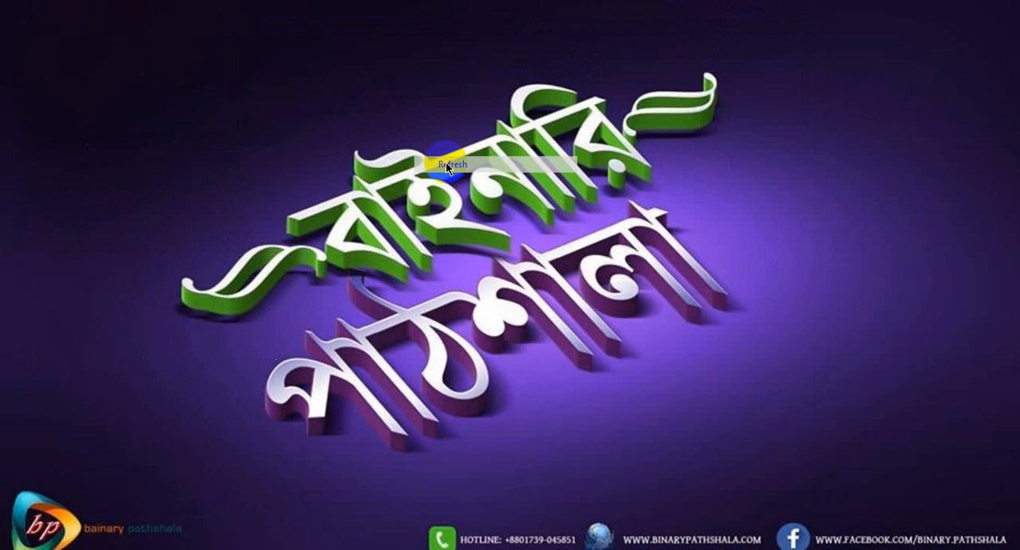
{"action": "right_click", "coordinate": [513, 129]}
{"action": "left_click", "coordinate": [550, 174]}
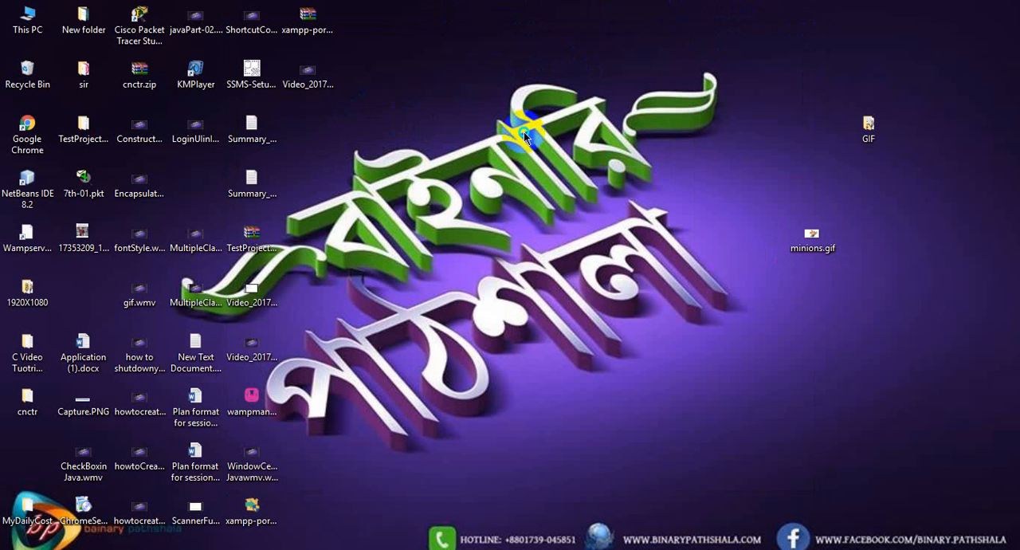
{"action": "right_click", "coordinate": [524, 131]}
{"action": "left_click", "coordinate": [558, 176]}
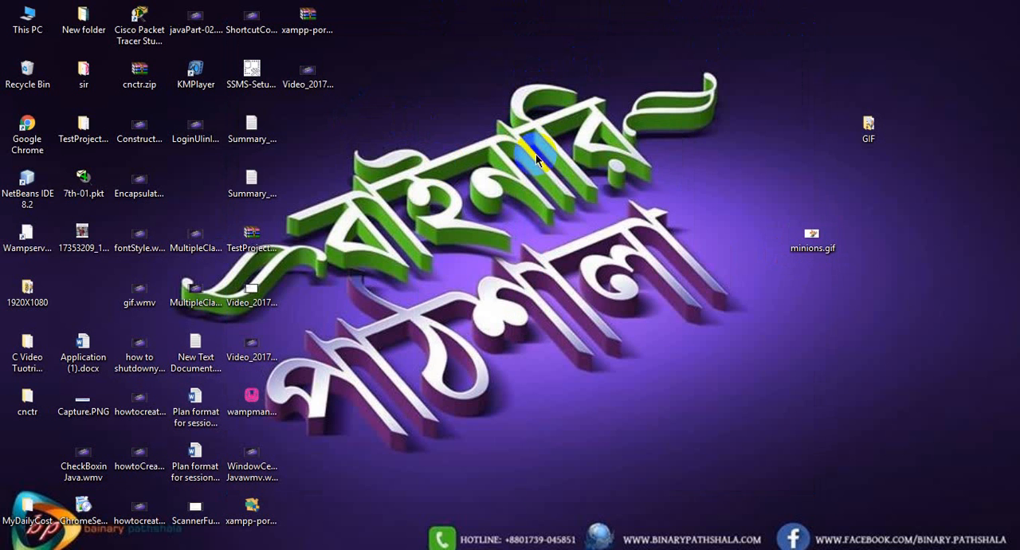